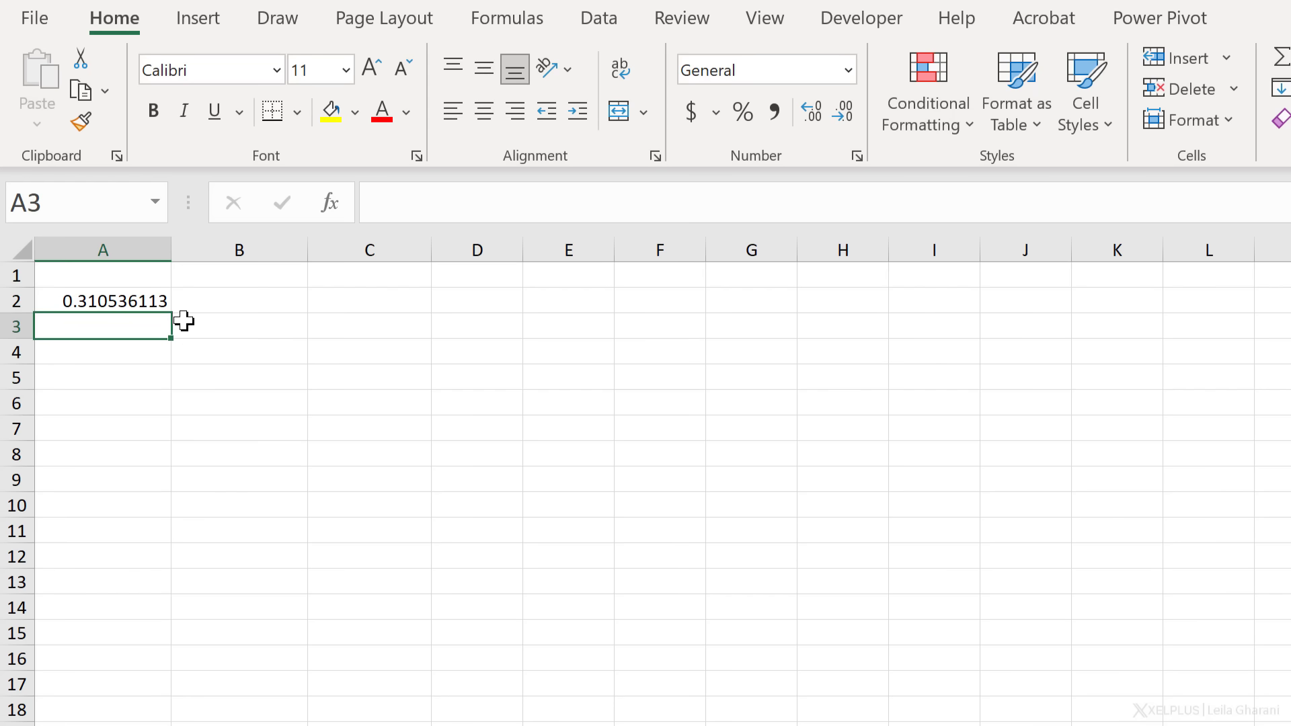
Fill A2's =RAND() formula down to A10, format as Percentage, and recalculate a few times
click(123, 298)
drag(173, 311, 151, 512)
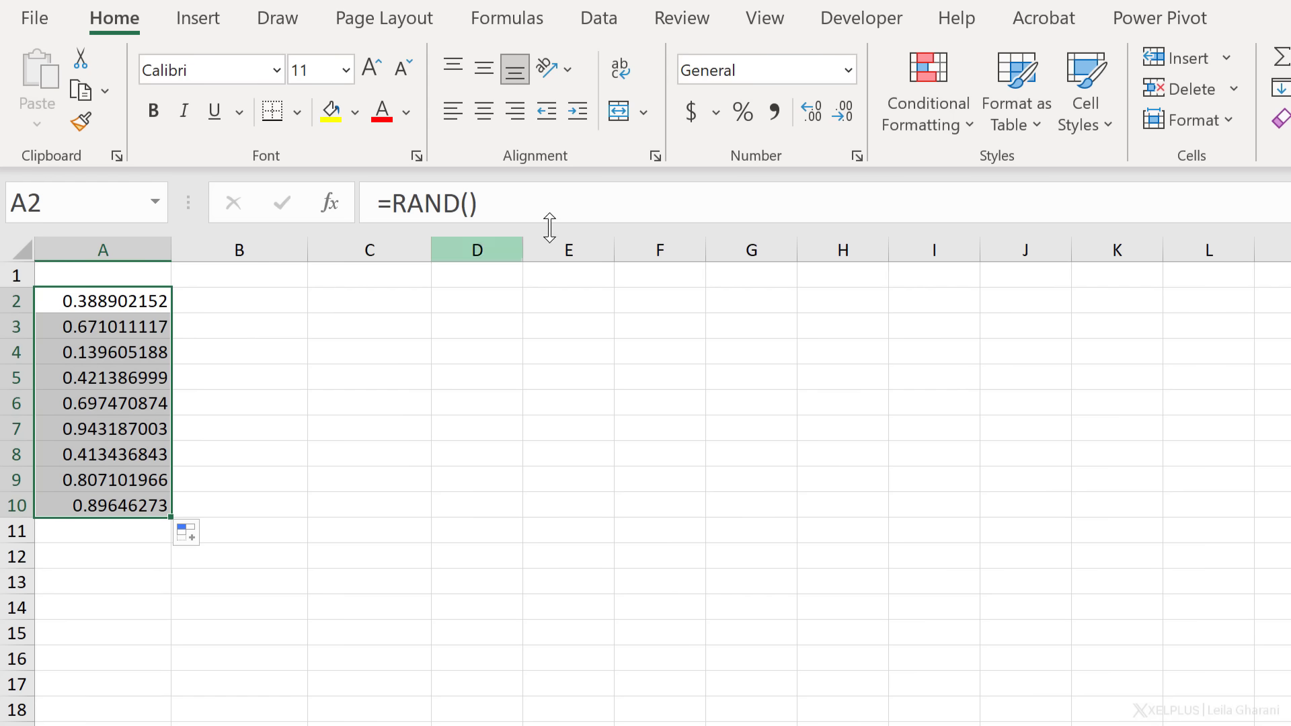
click(743, 112)
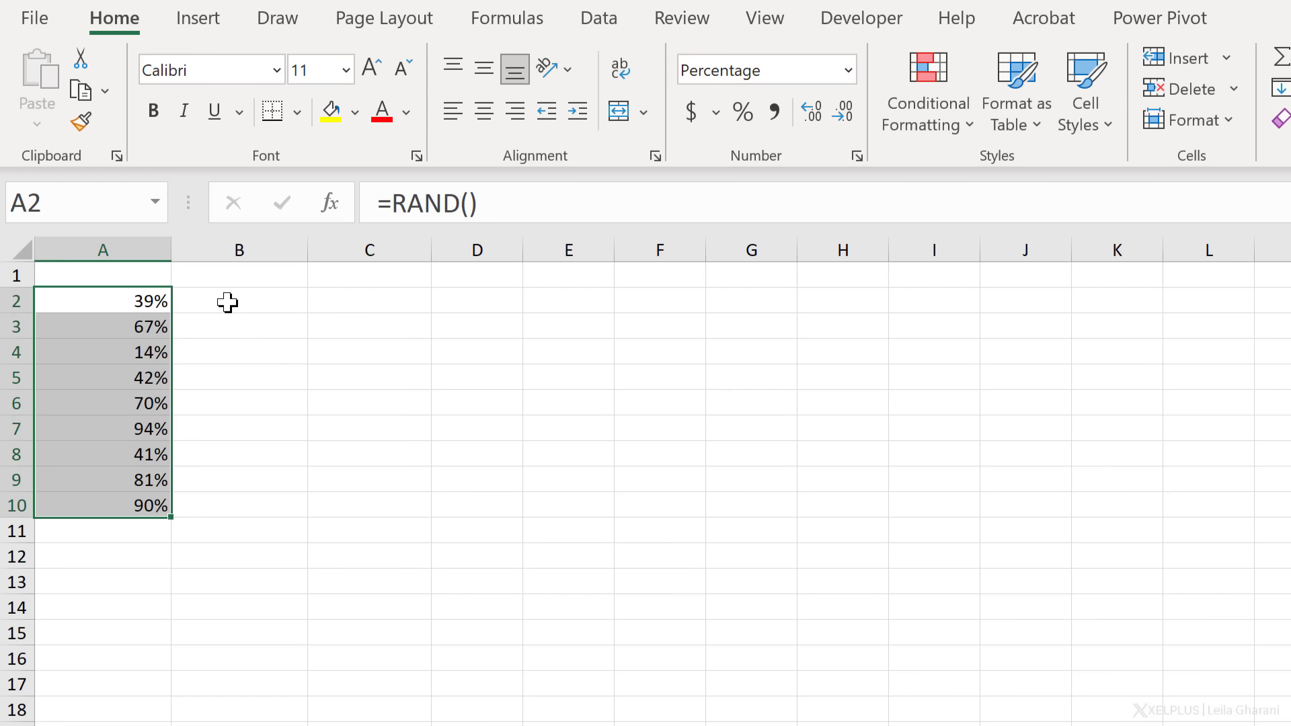
key(F9)
key(F9)
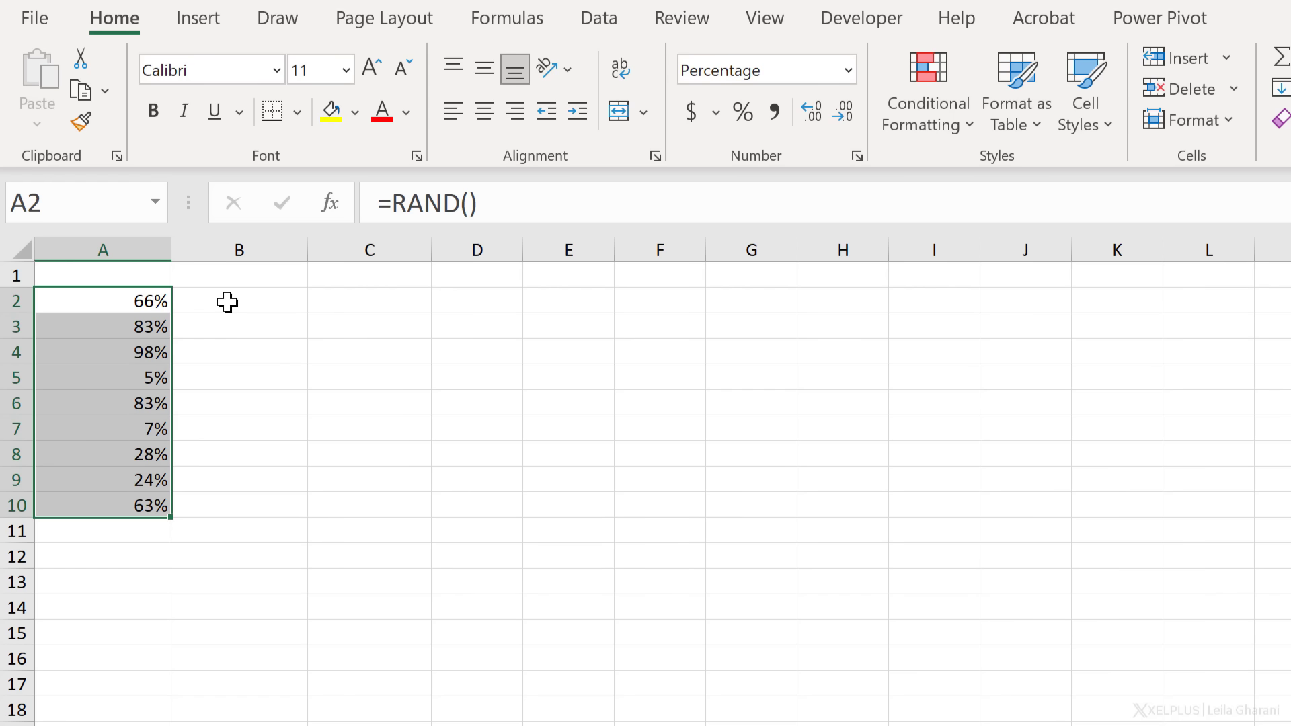
key(F9)
key(F9)
key(F9)
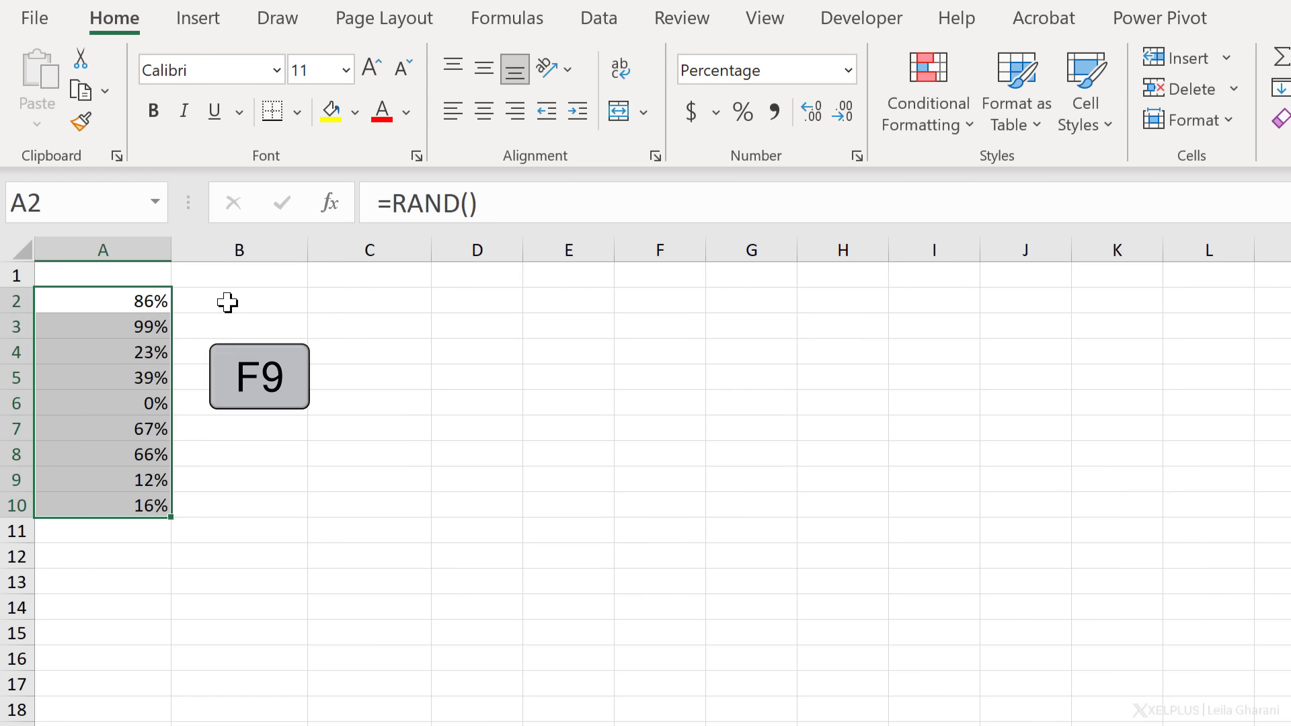
key(F9)
key(F9)
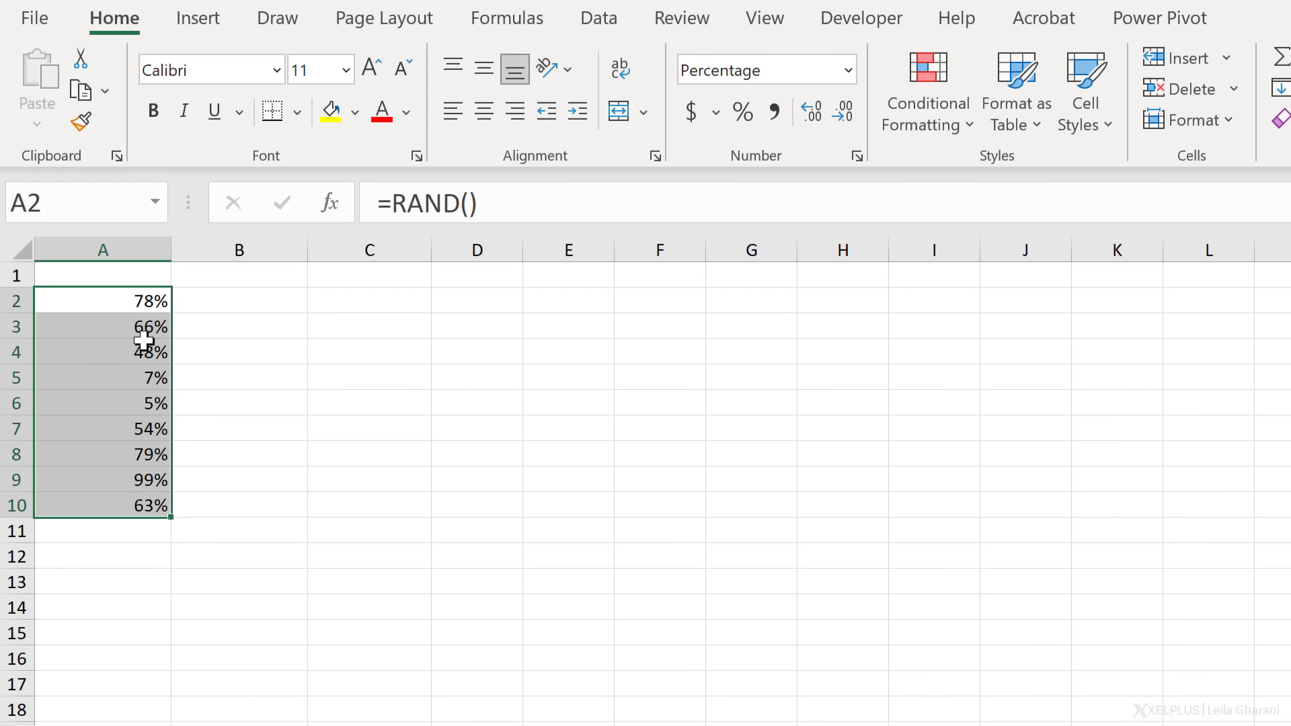
Paste A2:A10 over itself as values so the percentages stop changing
key(ctrl+c)
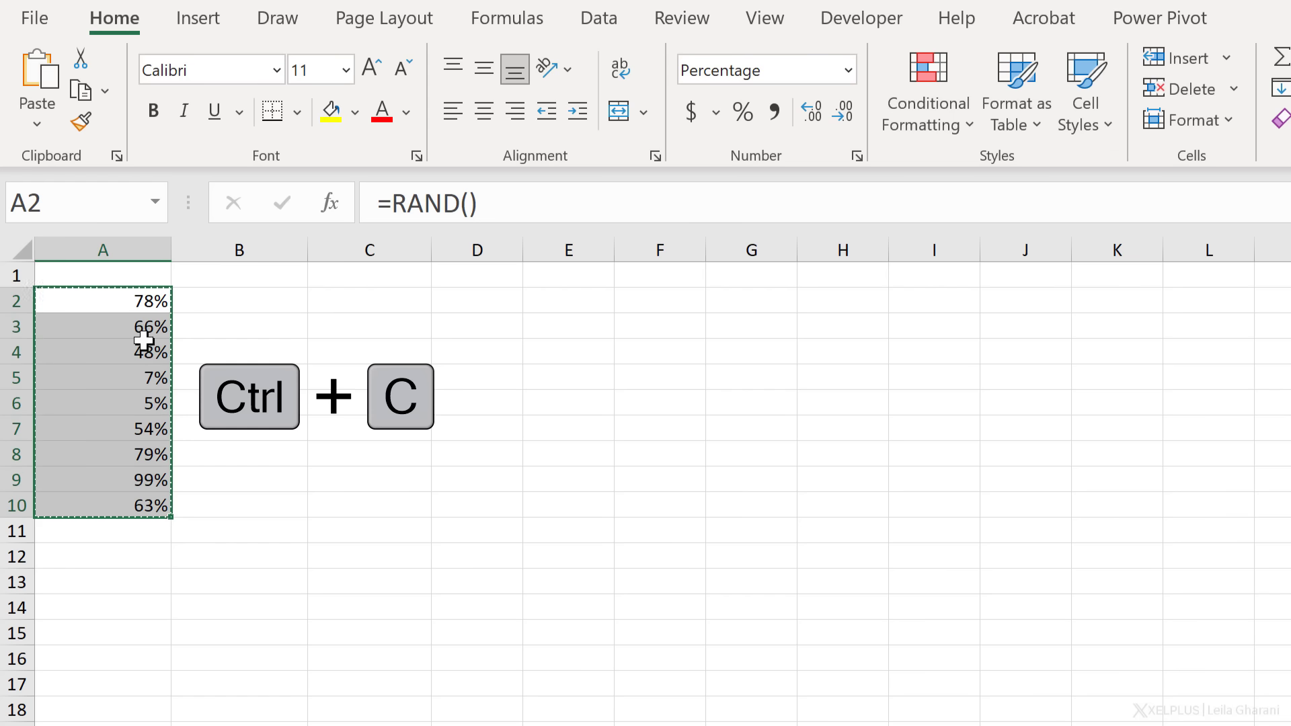
right_click(144, 341)
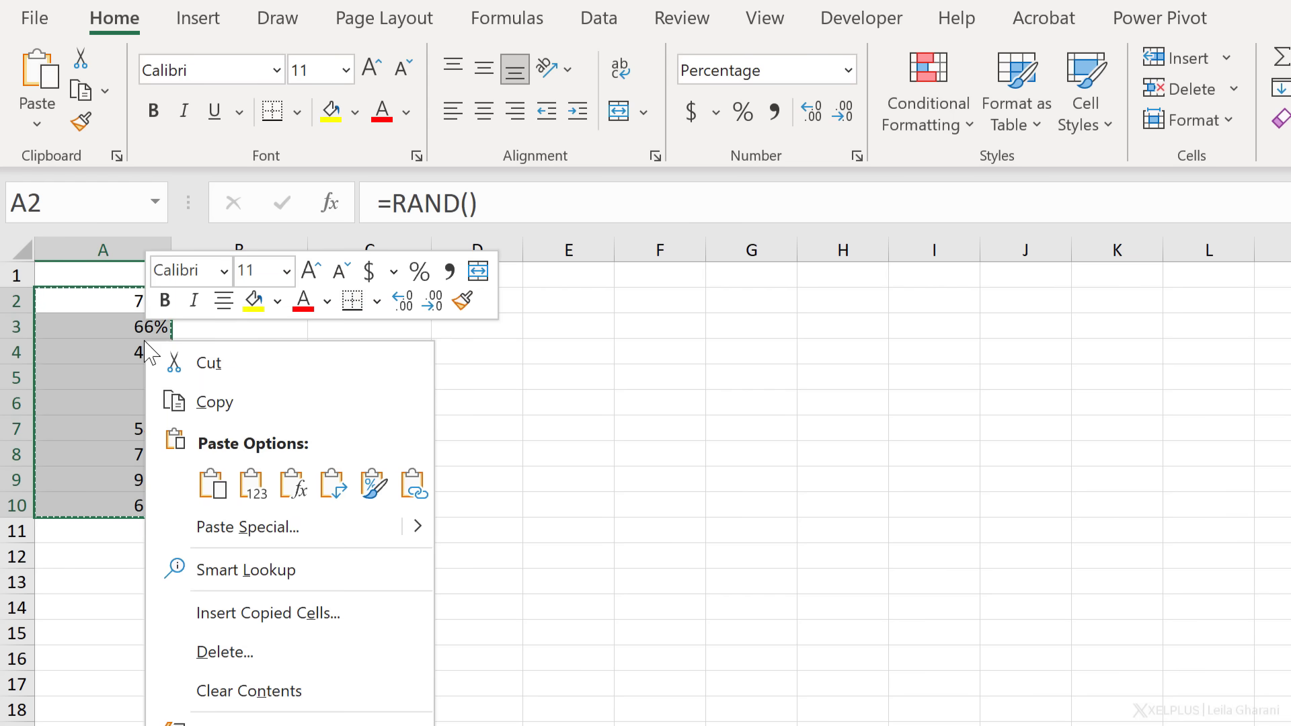
click(252, 484)
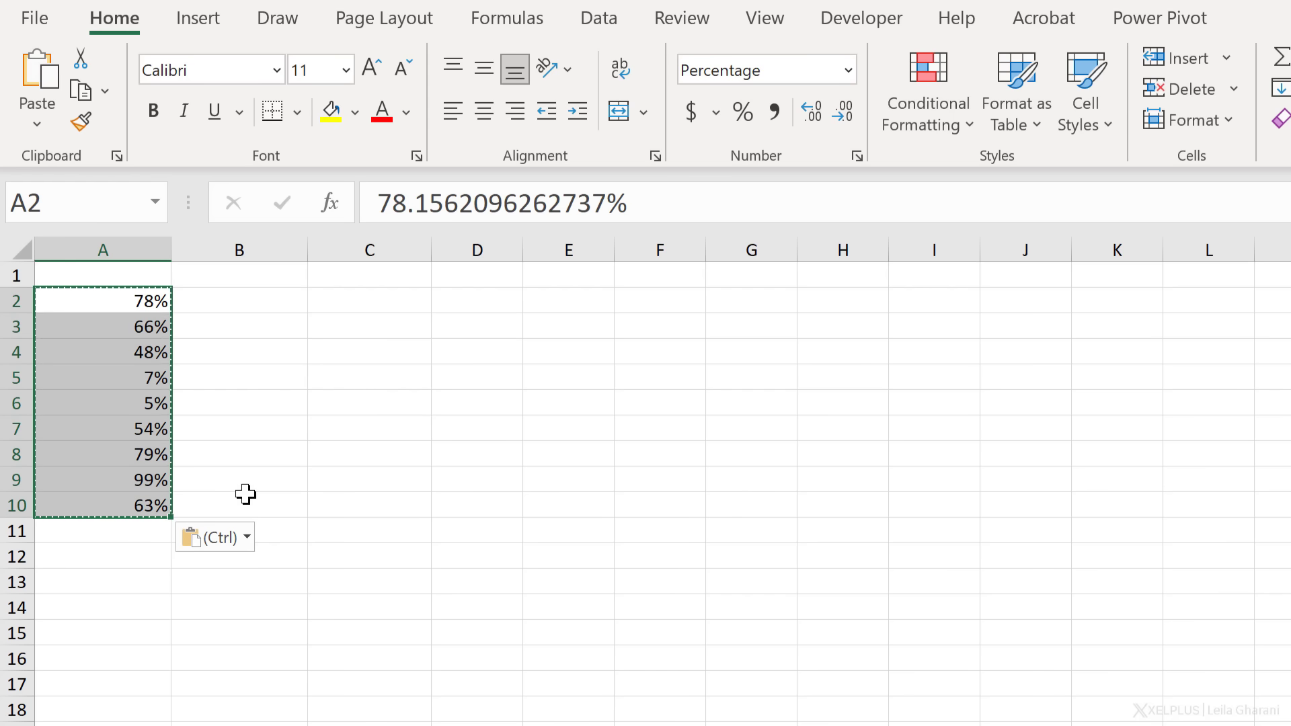
click(124, 341)
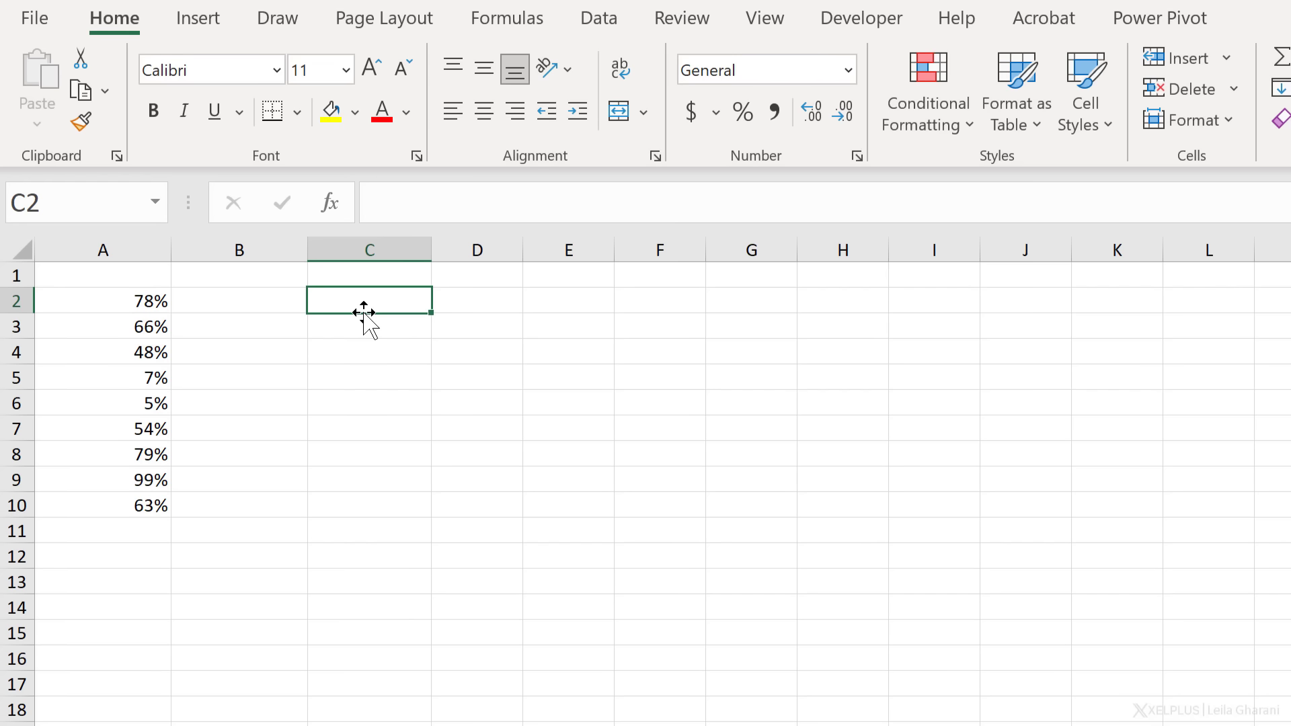
Enter =RANDBETWEEN(100,1000) in C2, fill it down to C10, and recalculate
text(=)
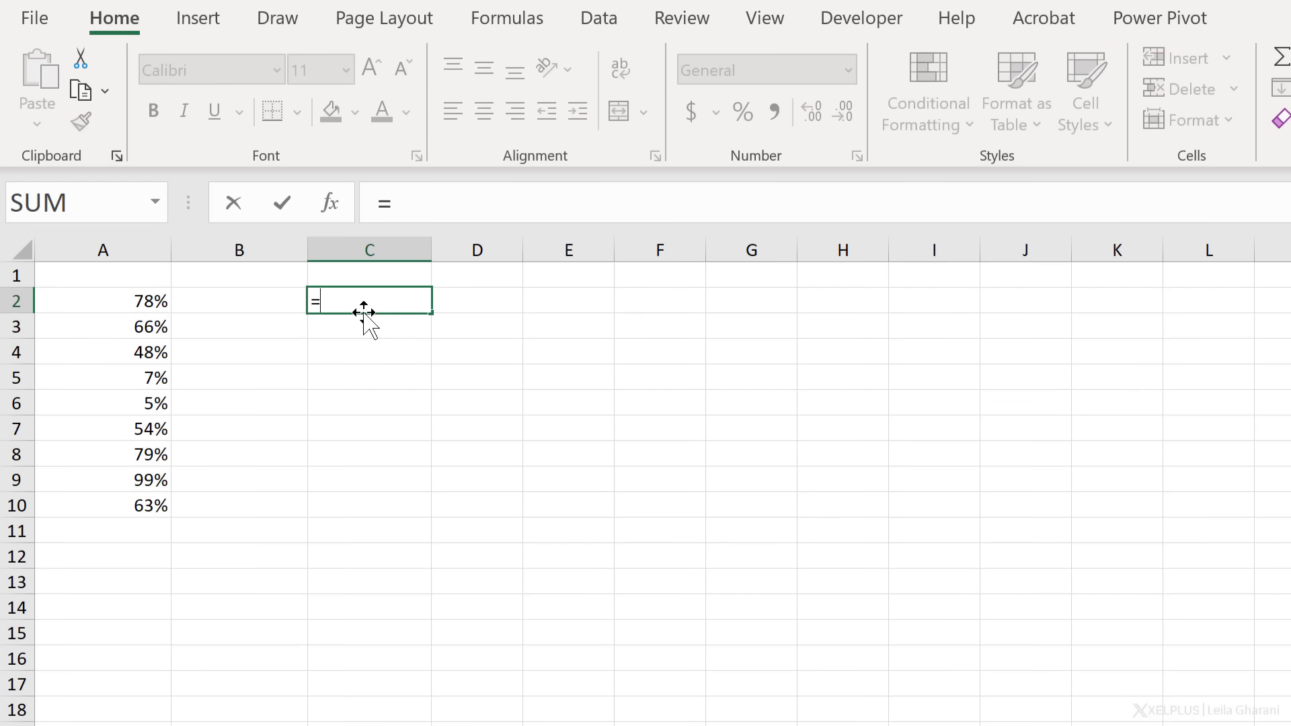
text(rand)
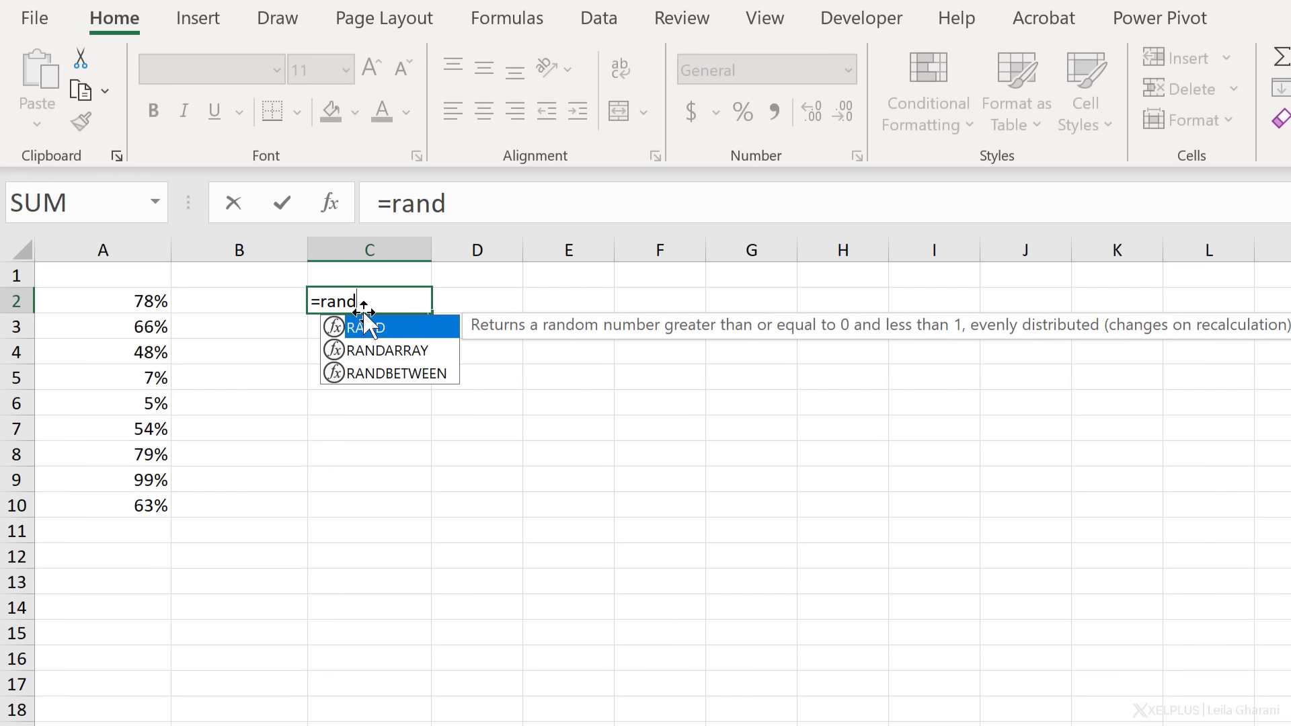
text(be)
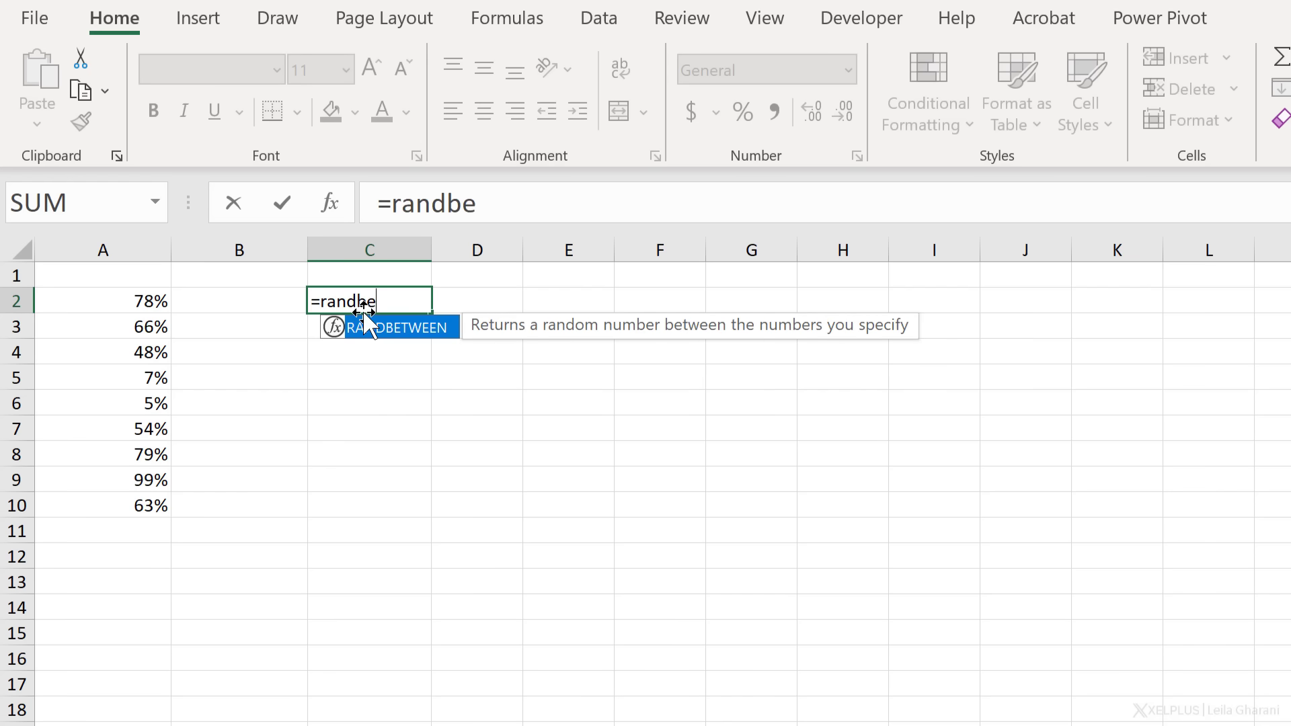
key(Tab)
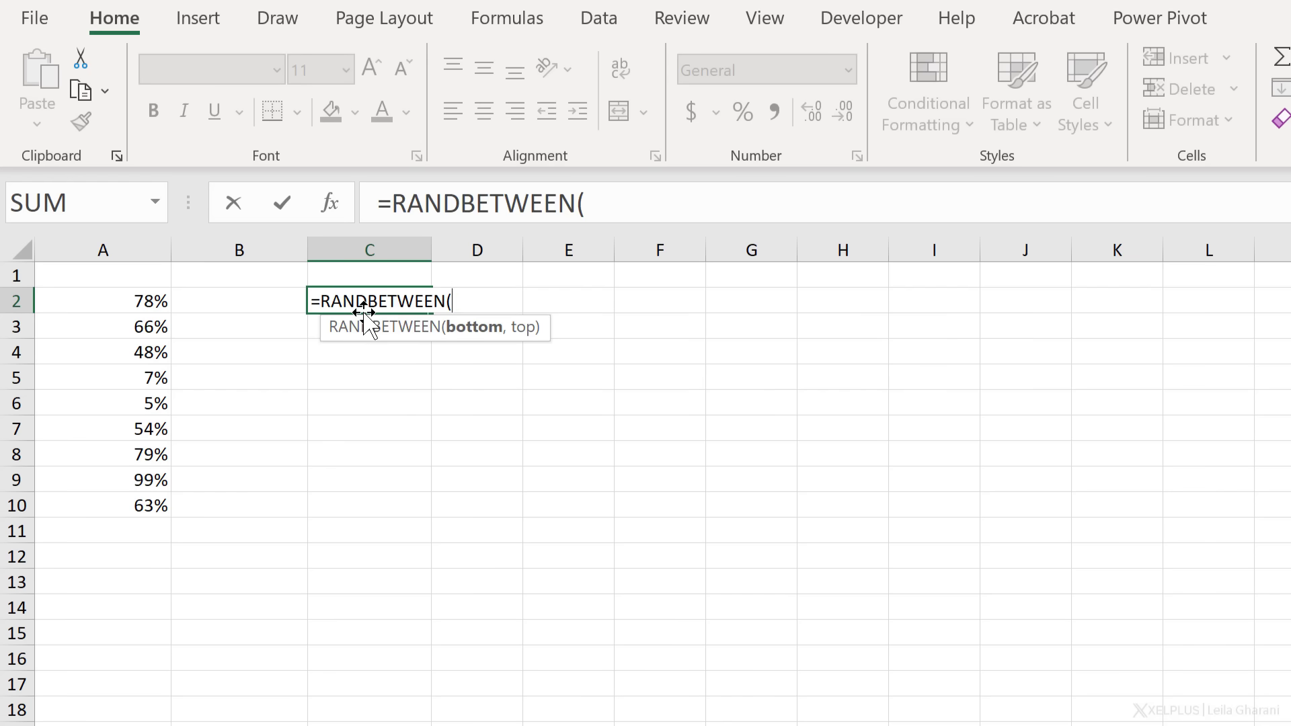
text(100)
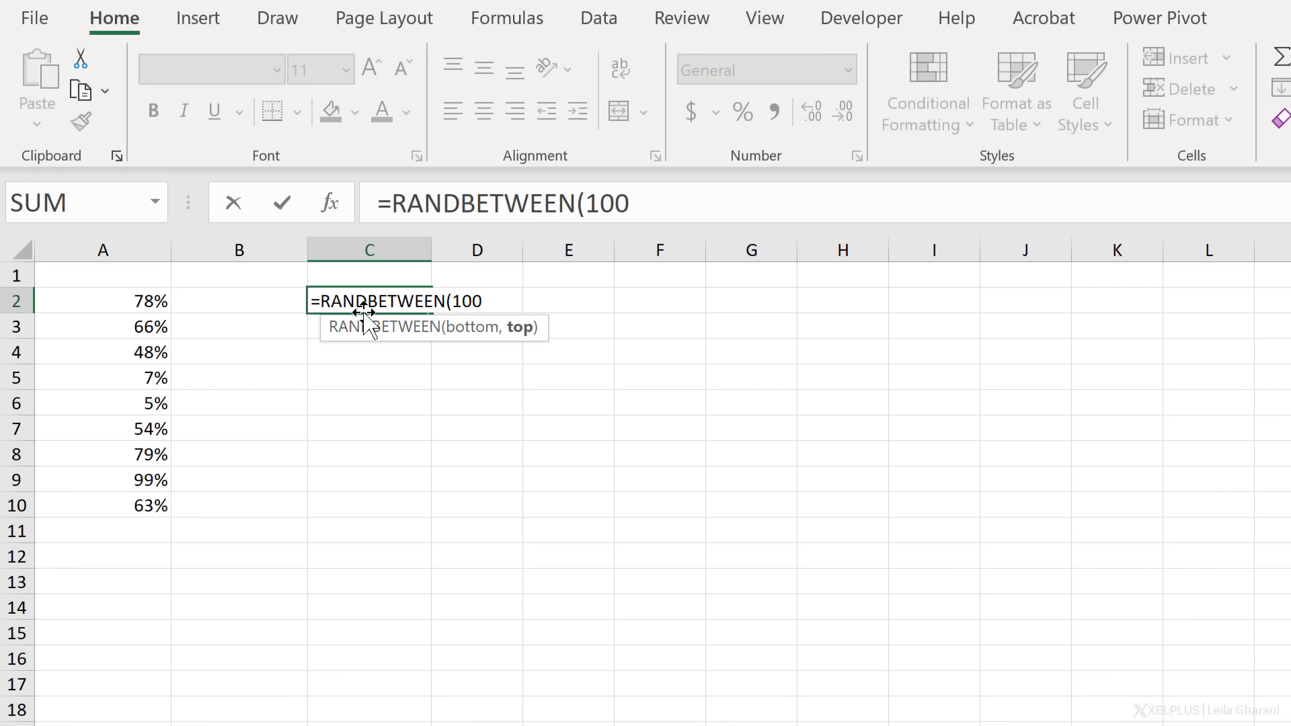
text(,1000)
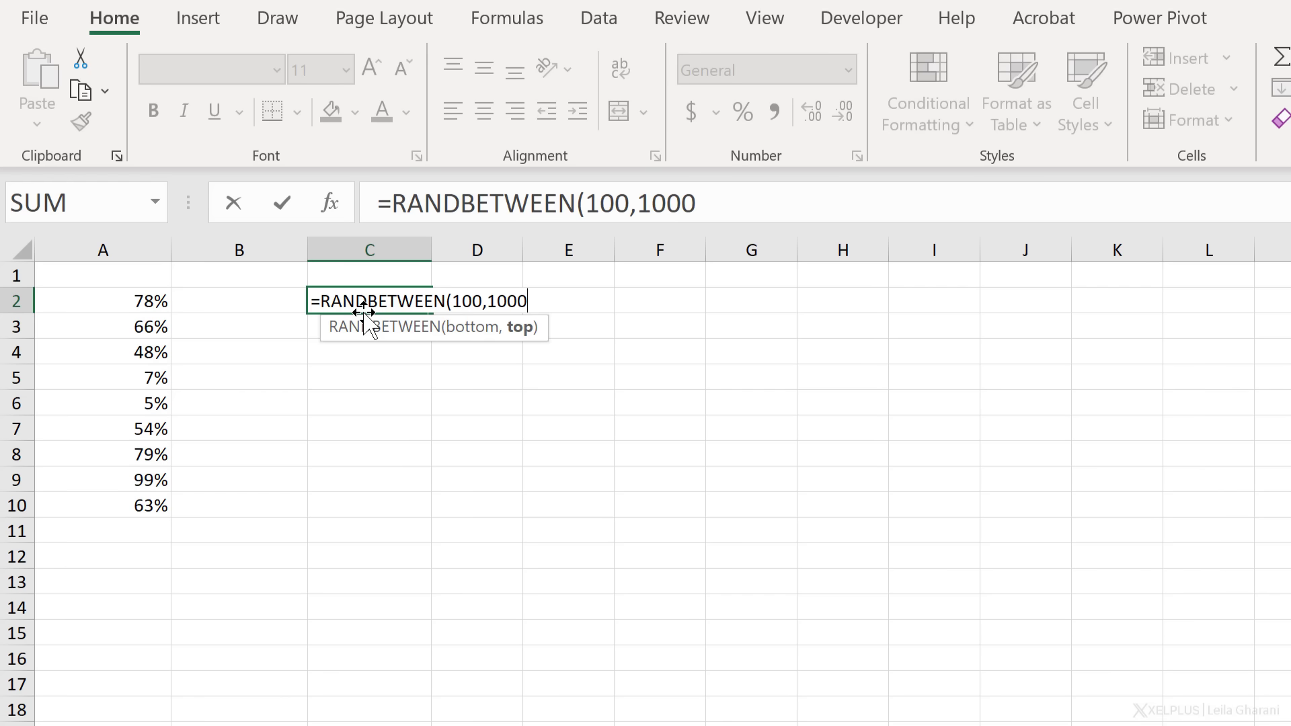
text())
key(Return)
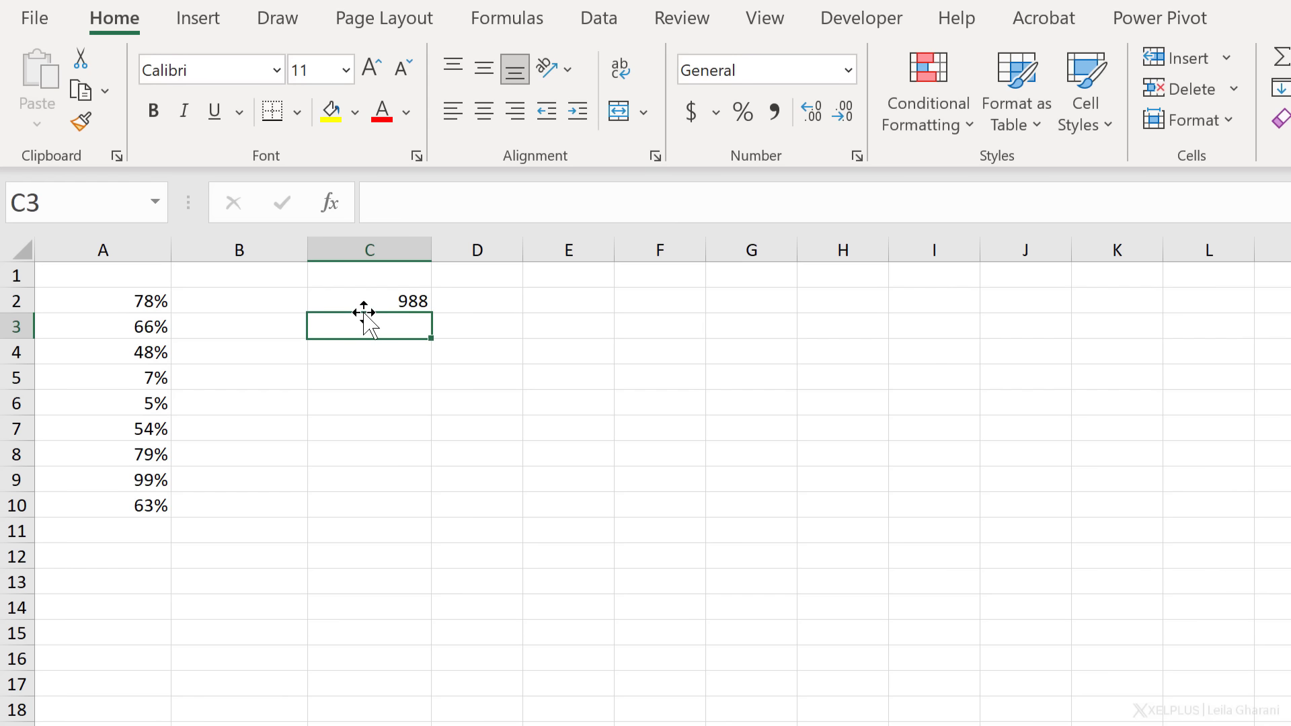
click(395, 298)
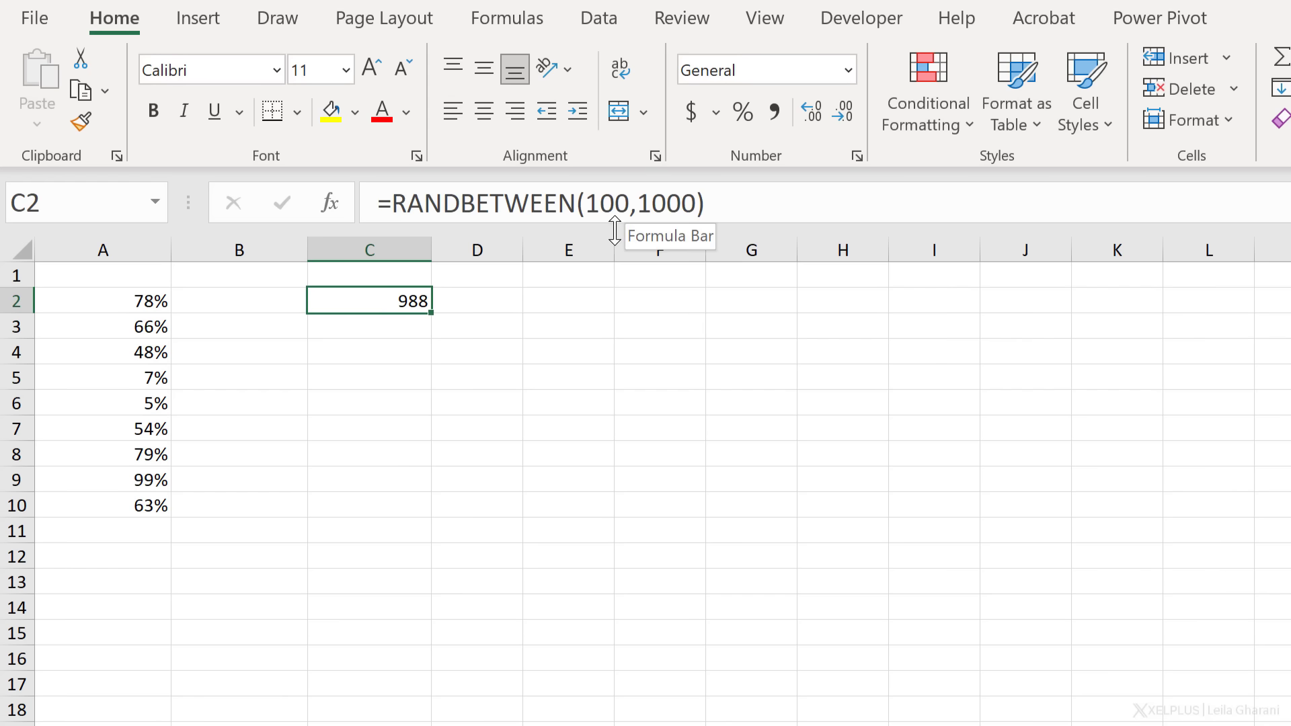
drag(433, 312, 409, 517)
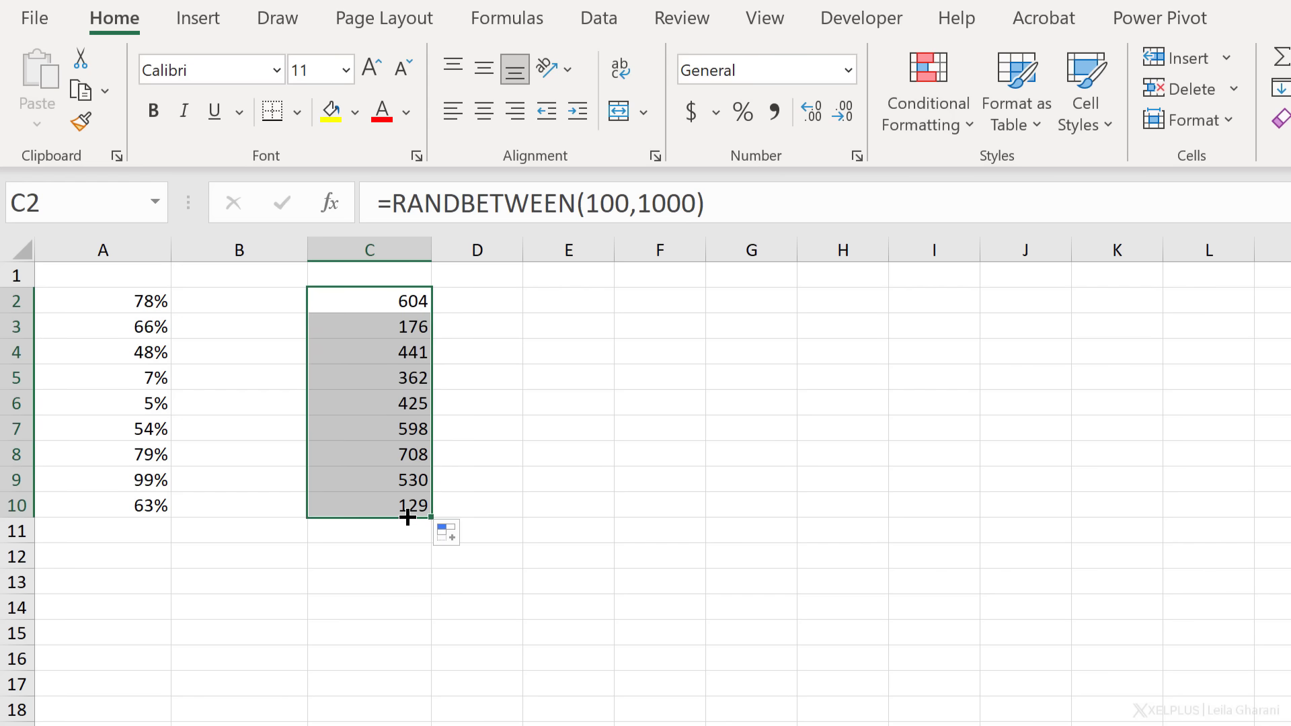
key(F9)
key(F9)
key(F9)
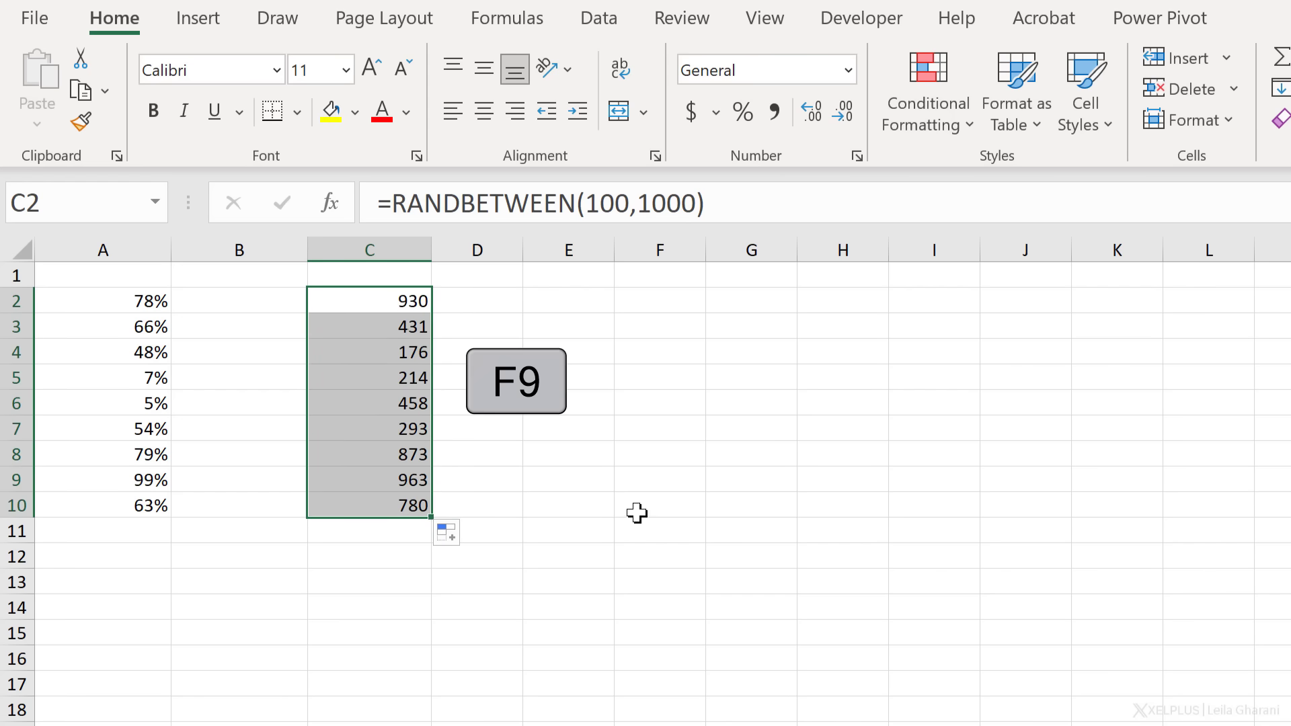
key(F9)
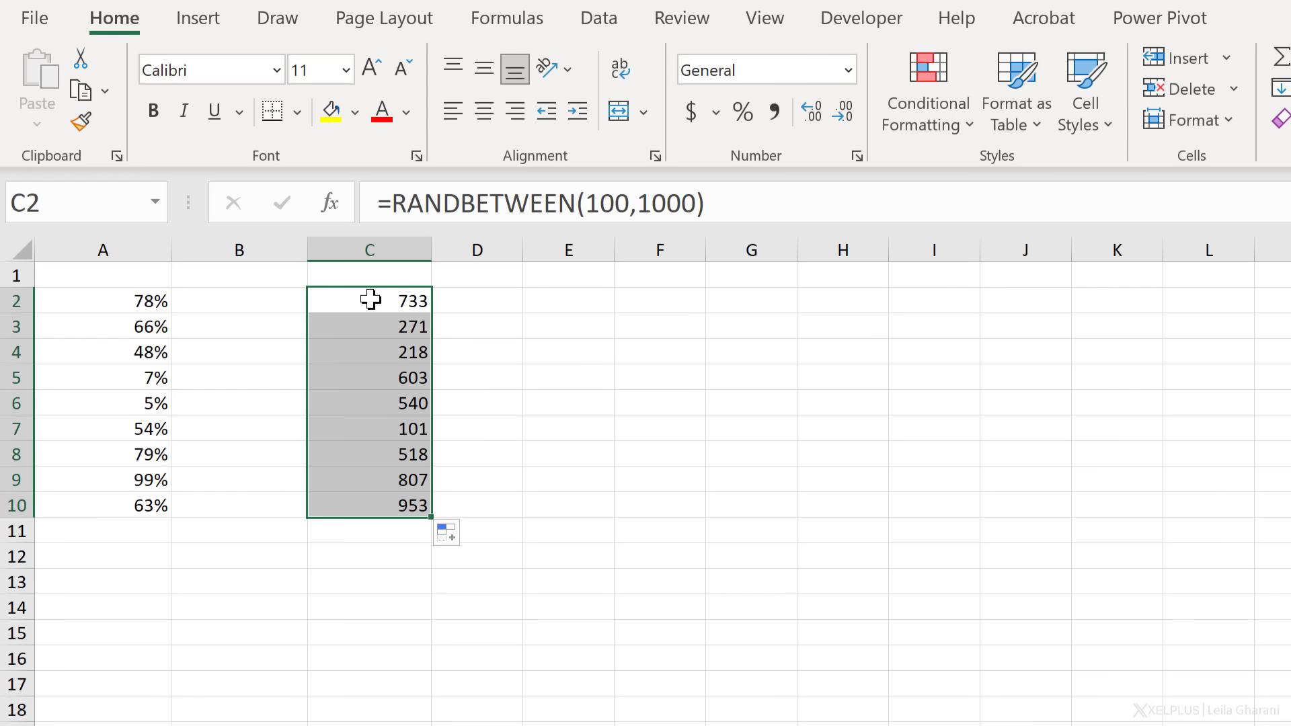
Change C2 to =RANDBETWEEN(100,1000)+RAND() and fill it down to C10 again
click(379, 305)
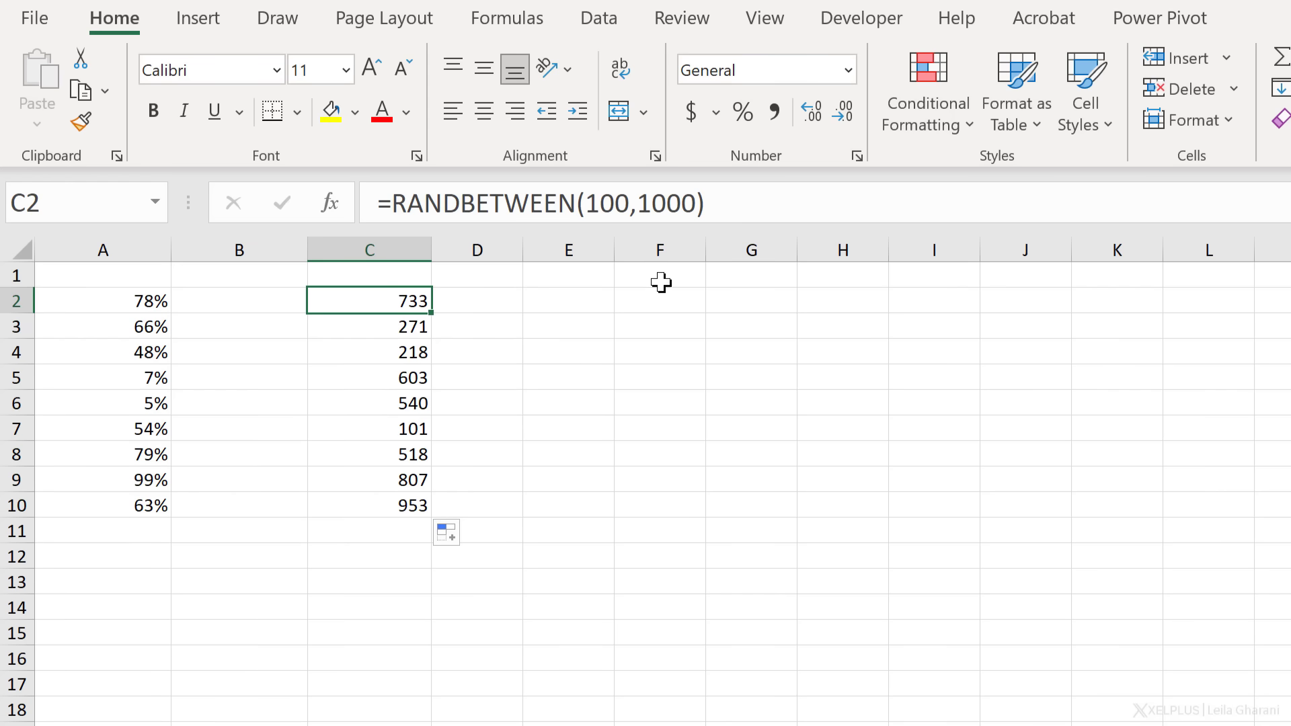
click(783, 214)
text(+rand())
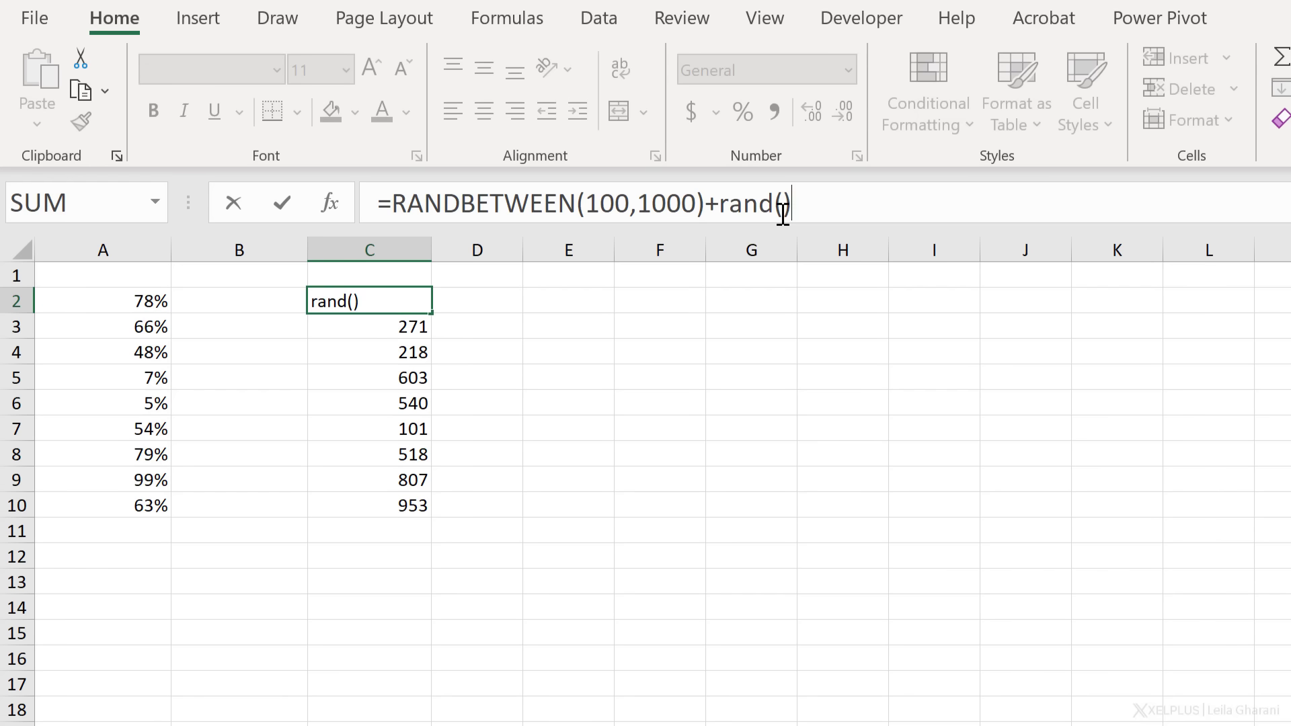
key(Return)
click(382, 296)
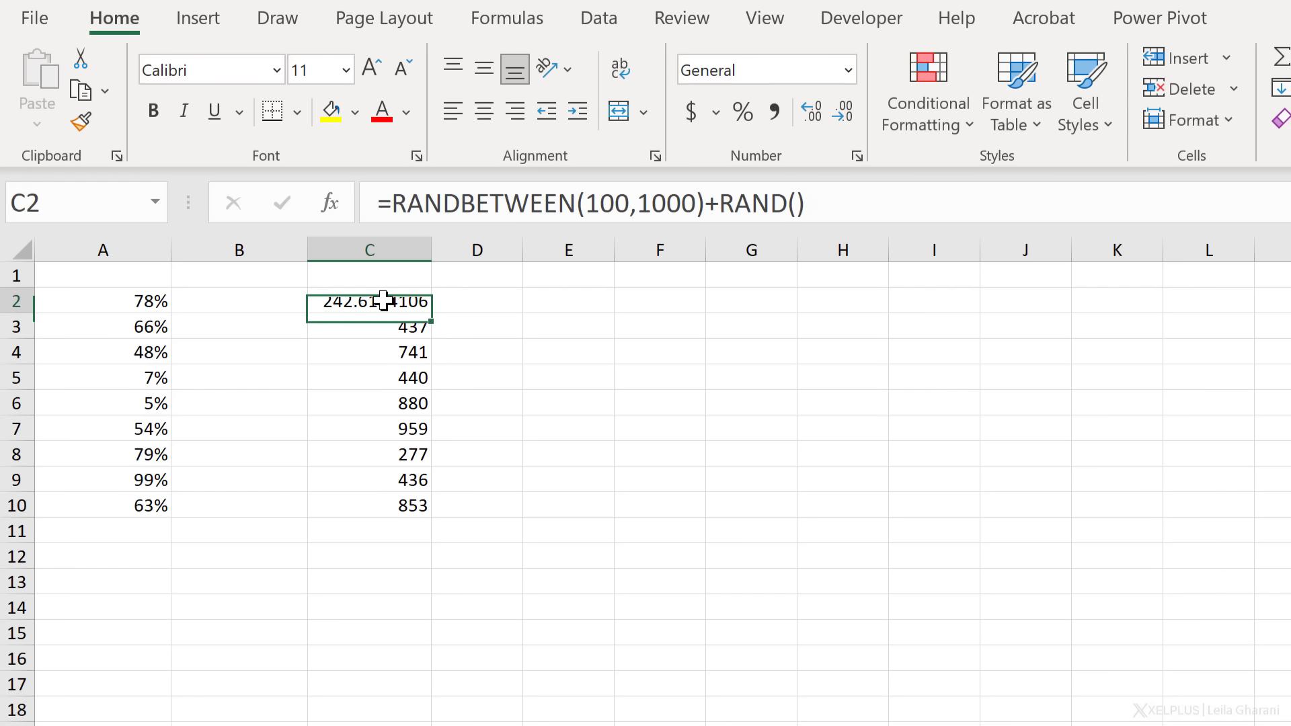
drag(428, 359, 432, 504)
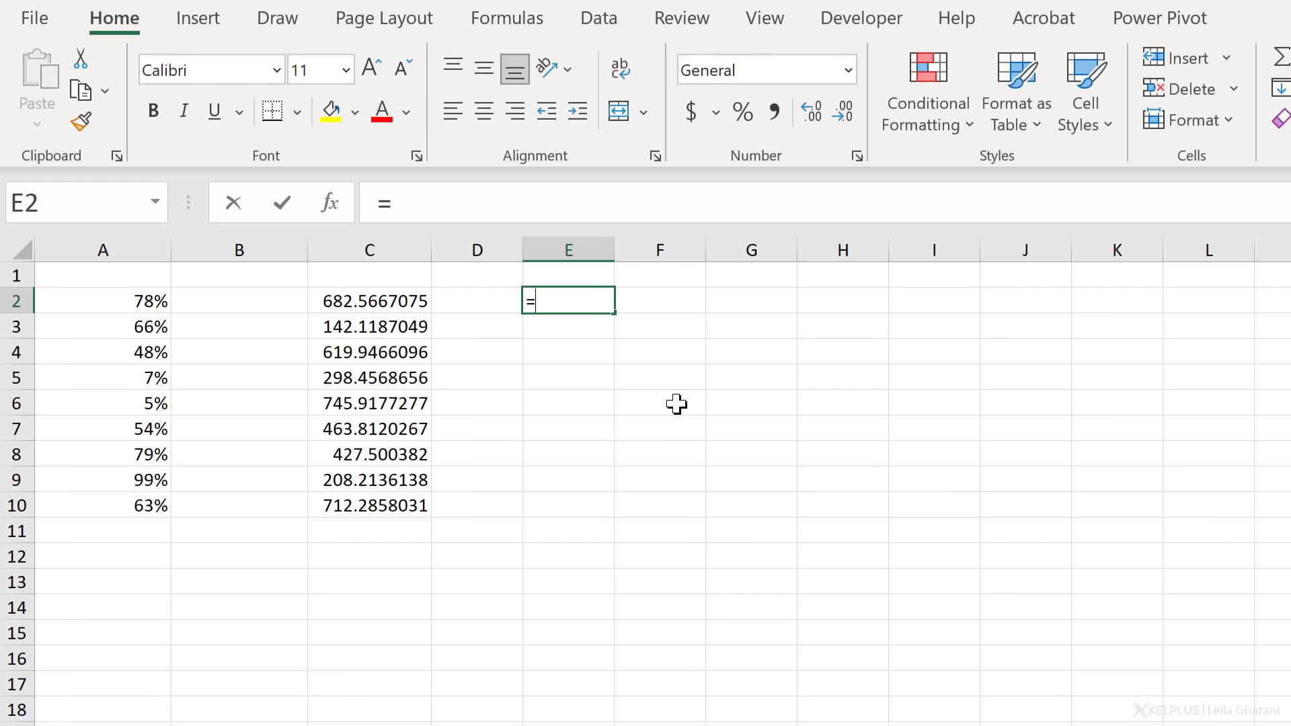
Enter =RANDARRAY(10,,10,20) in E2 to spill ten random numbers
text(rand)
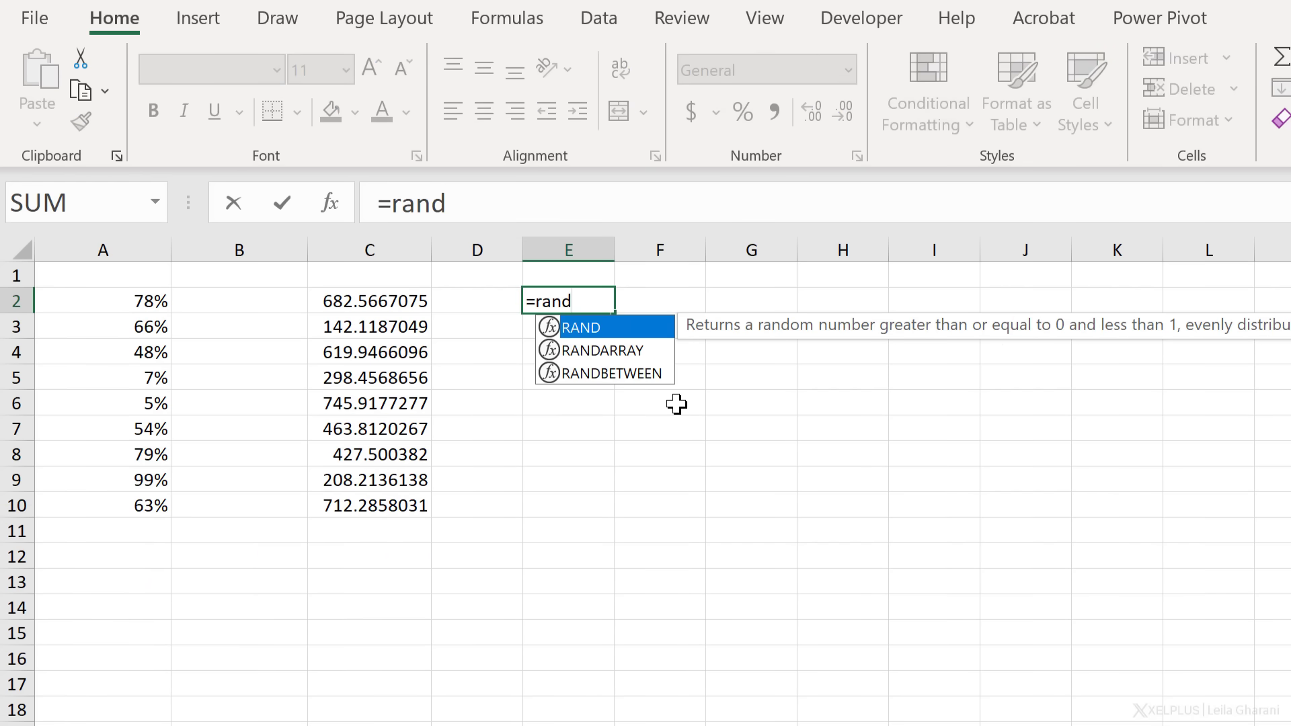
key(Down)
key(Tab)
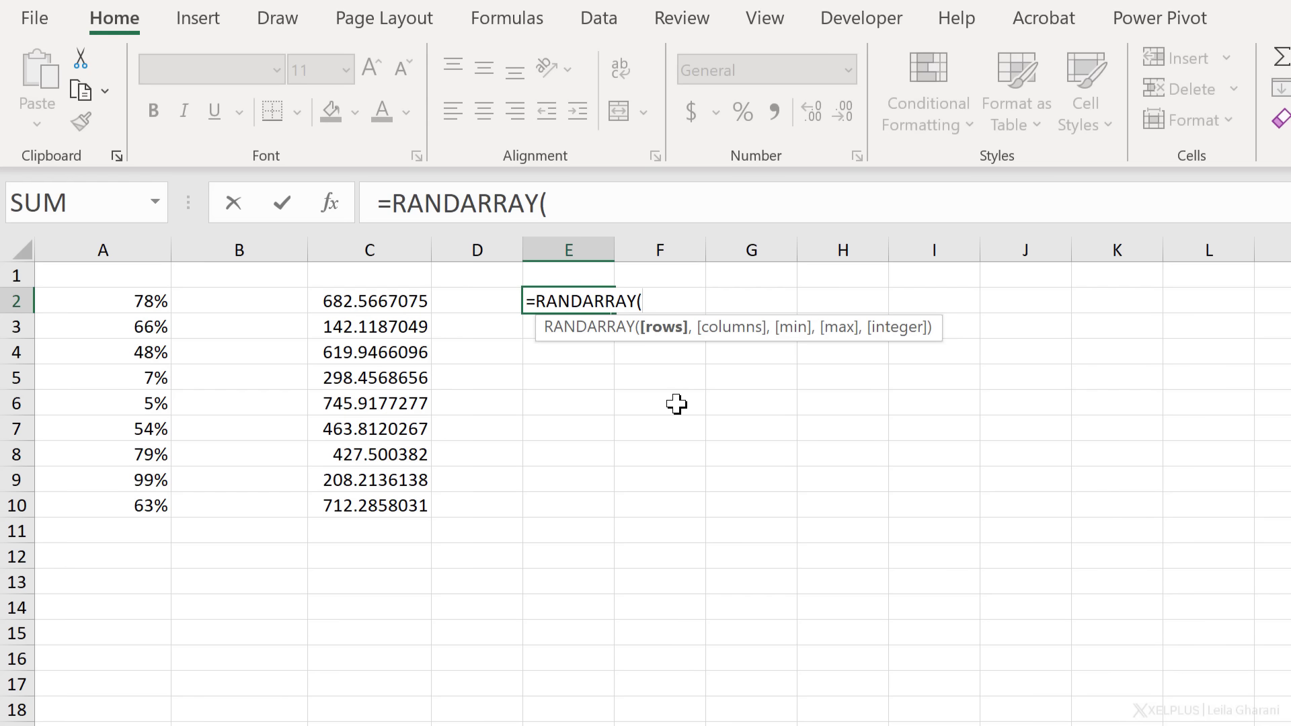
text(10,)
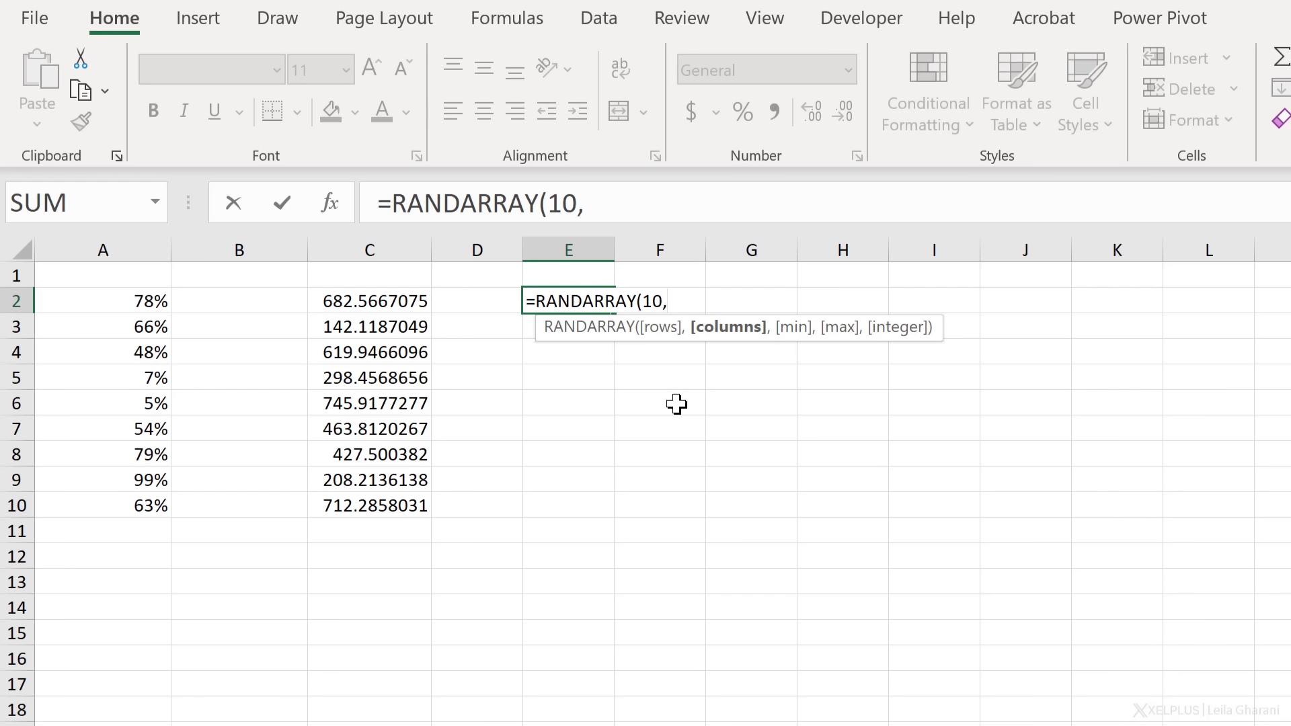
text(,)
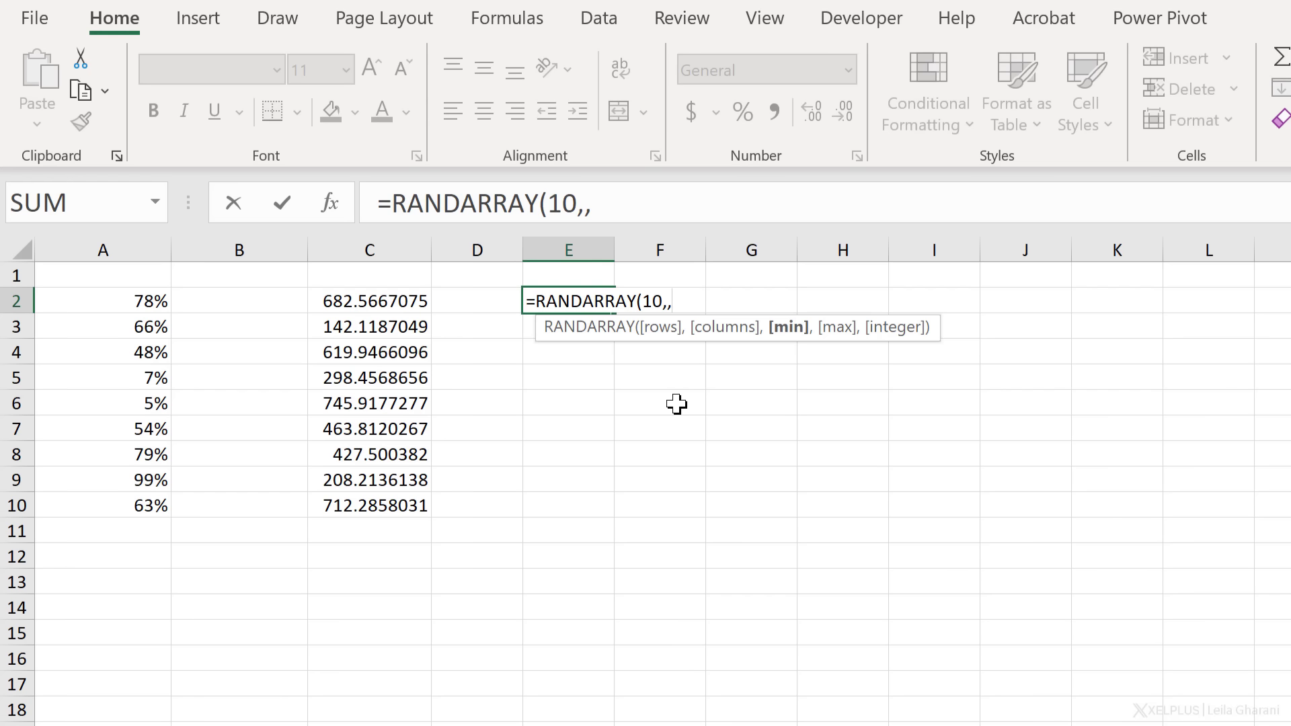
text(10,)
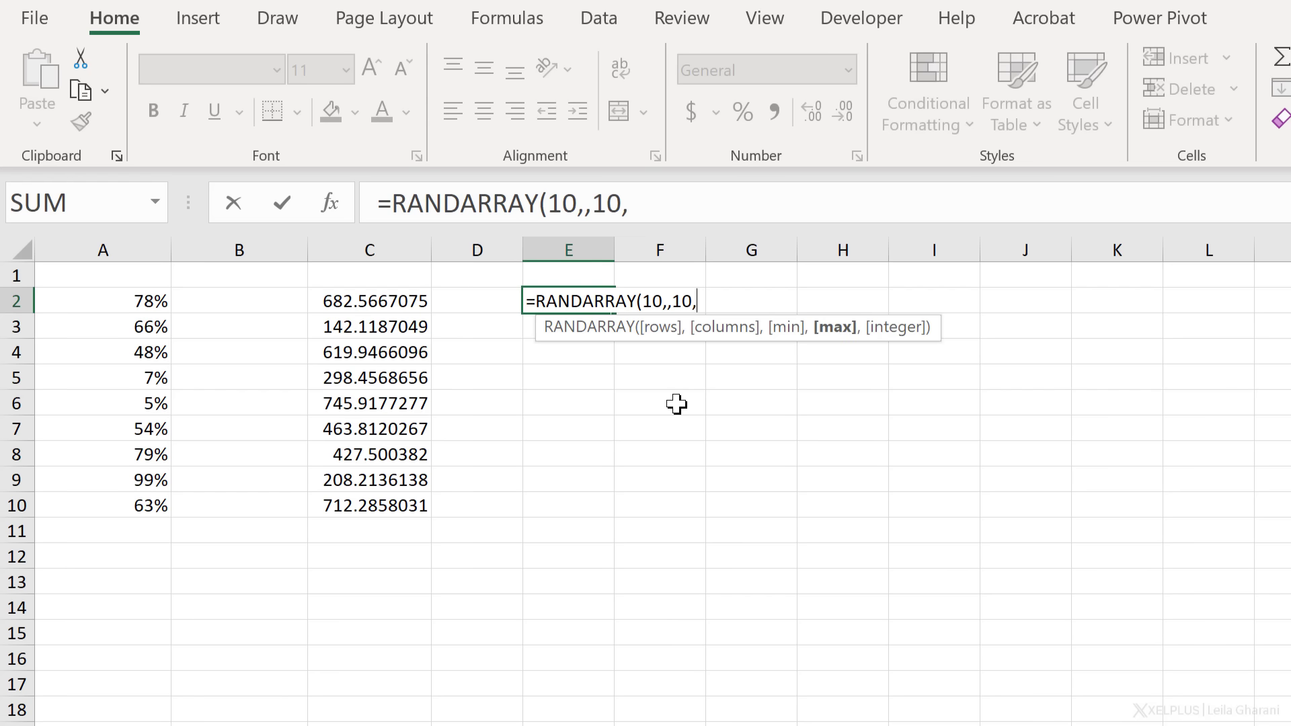
text(20,)
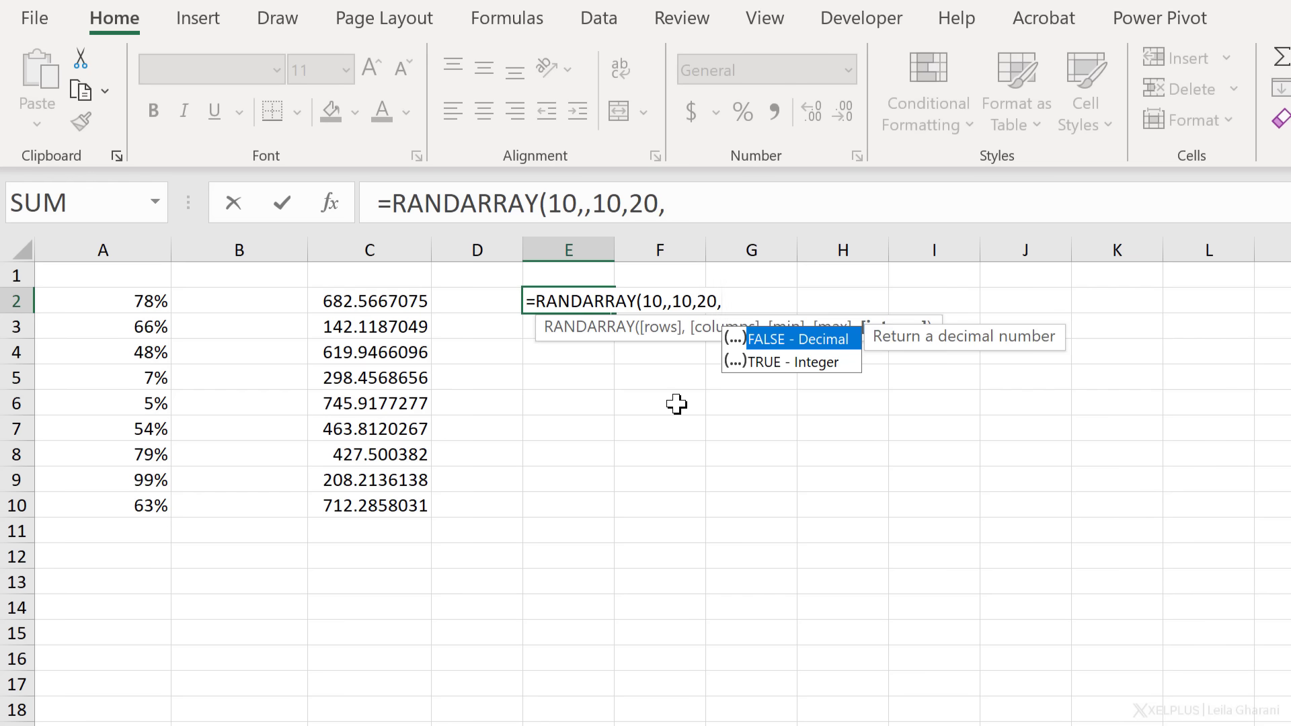
key(BackSpace)
text())
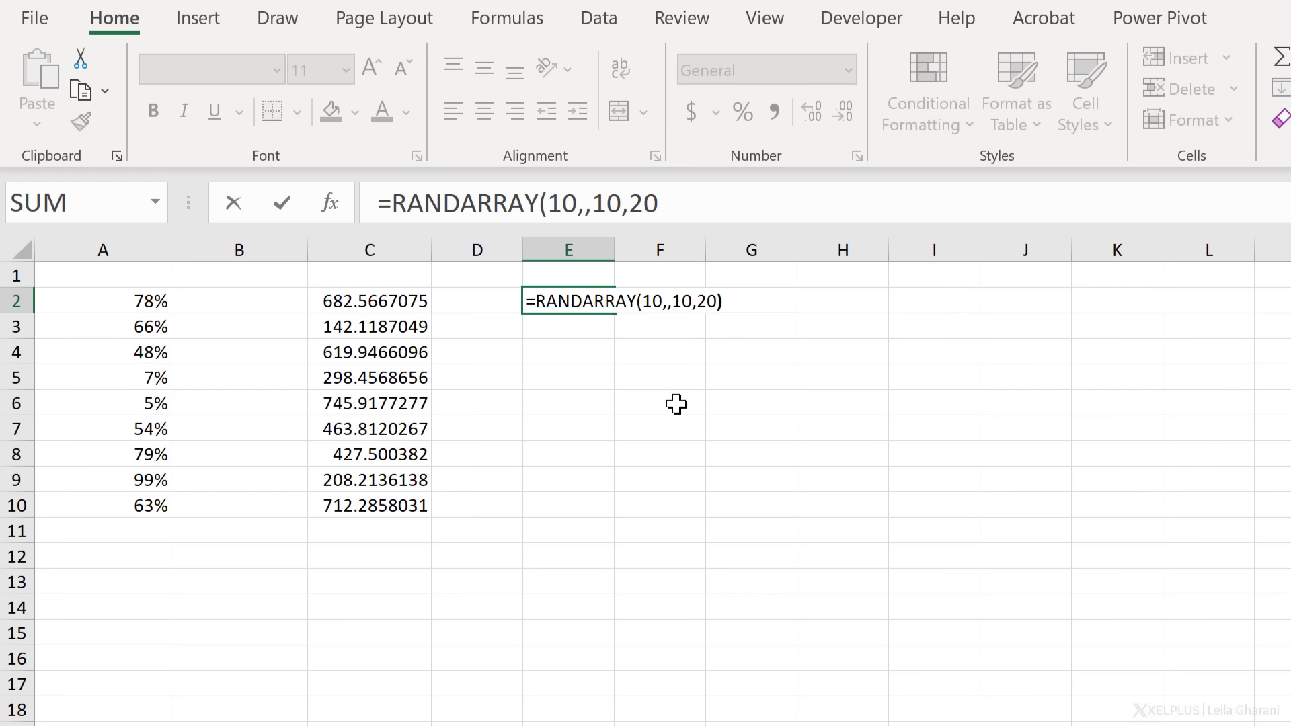
key(Return)
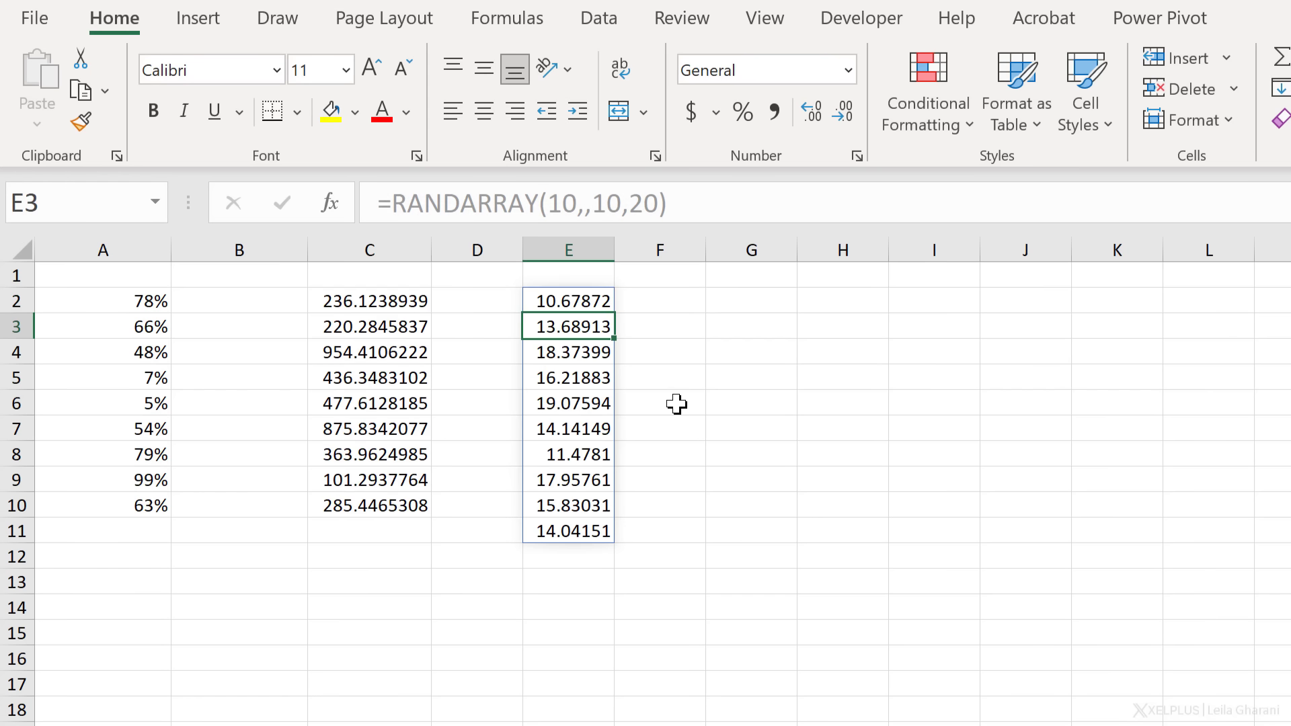
key(Up)
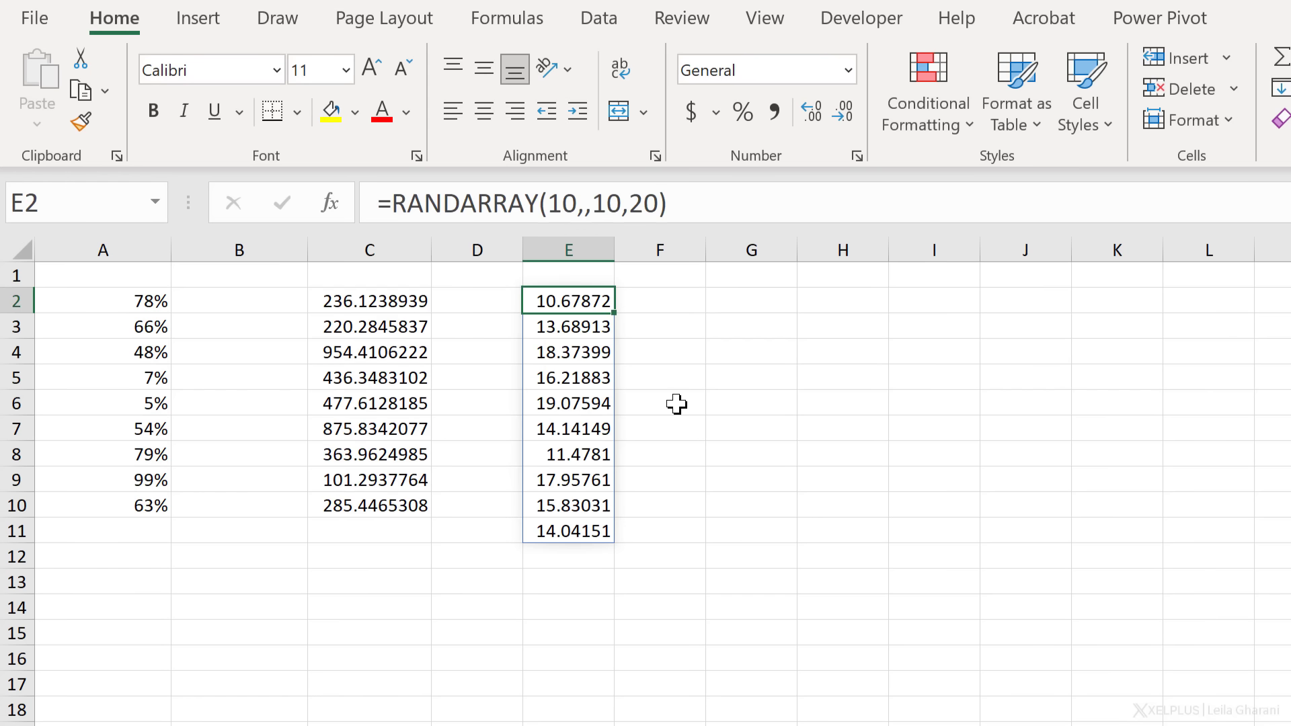
Add TRUE as the integer argument: =RANDARRAY(10,,10,20,TRUE)
click(663, 206)
text(,tr)
key(Down)
key(Tab)
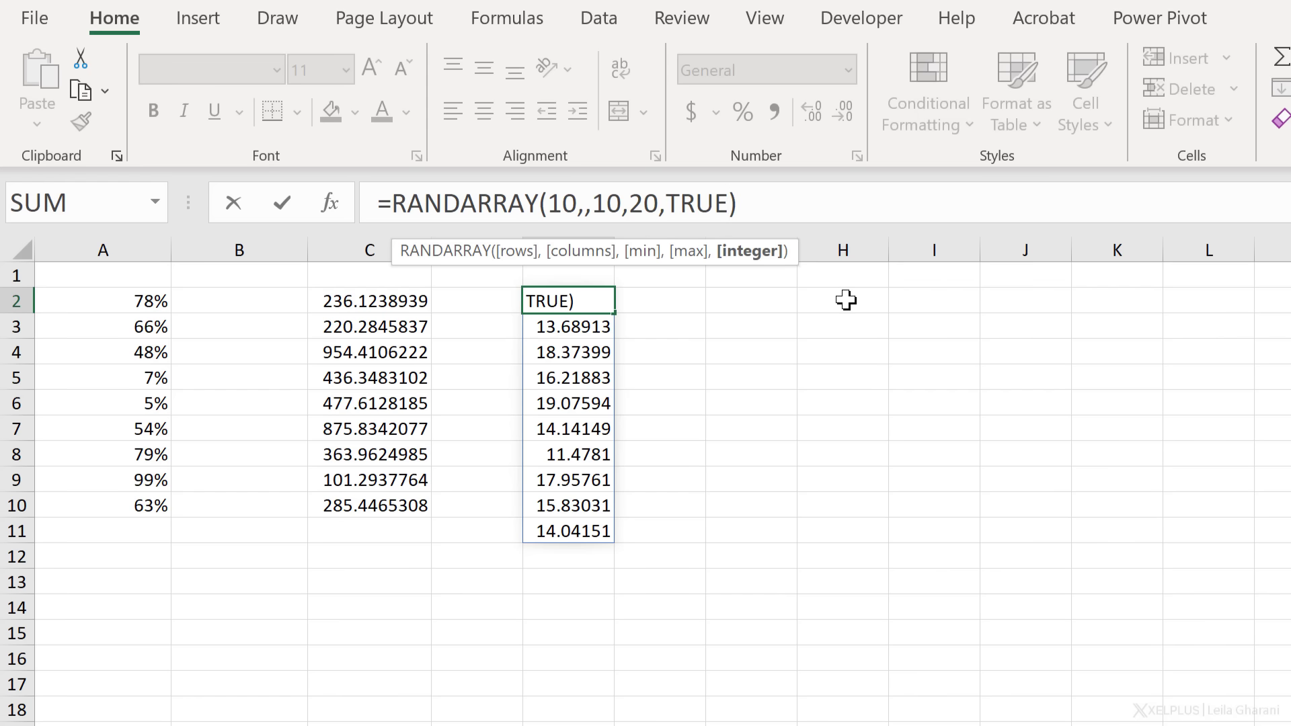
key(Return)
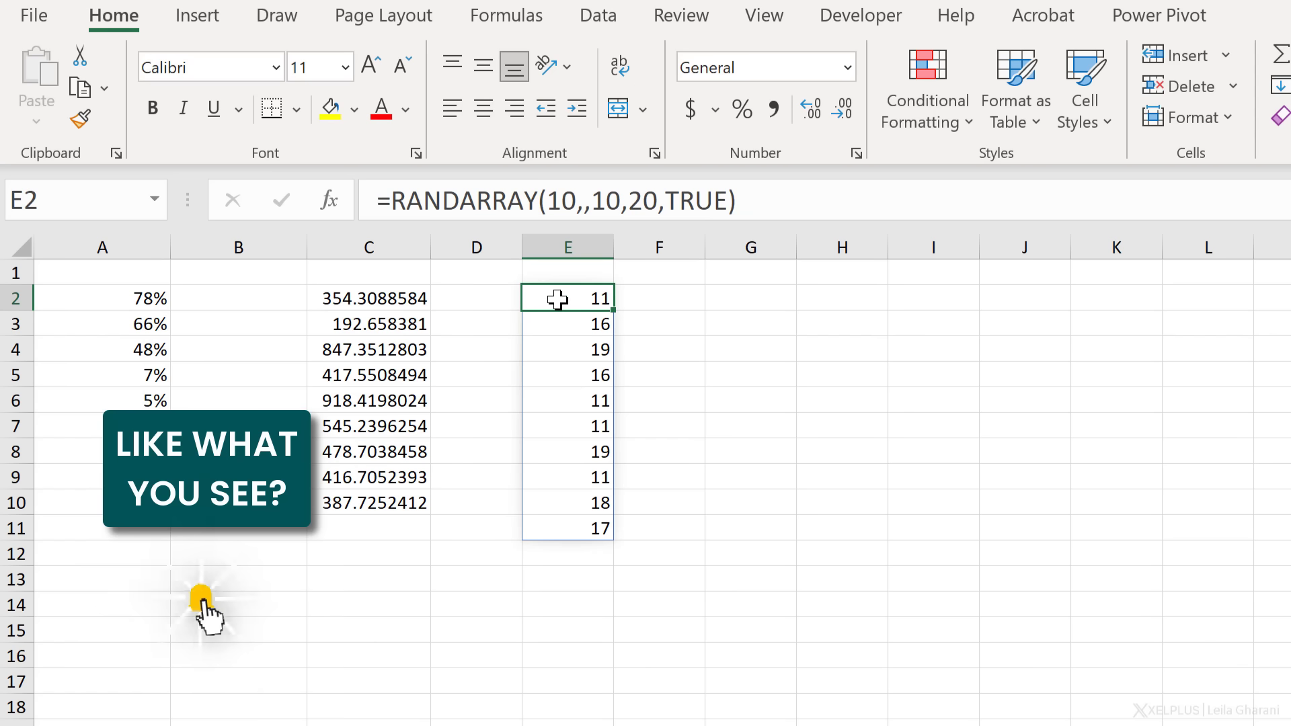
Wrap E2's formula as =UNIQUE(RANDARRAY(10,,10,20,TRUE))
key(F2)
click(392, 201)
text(unique)
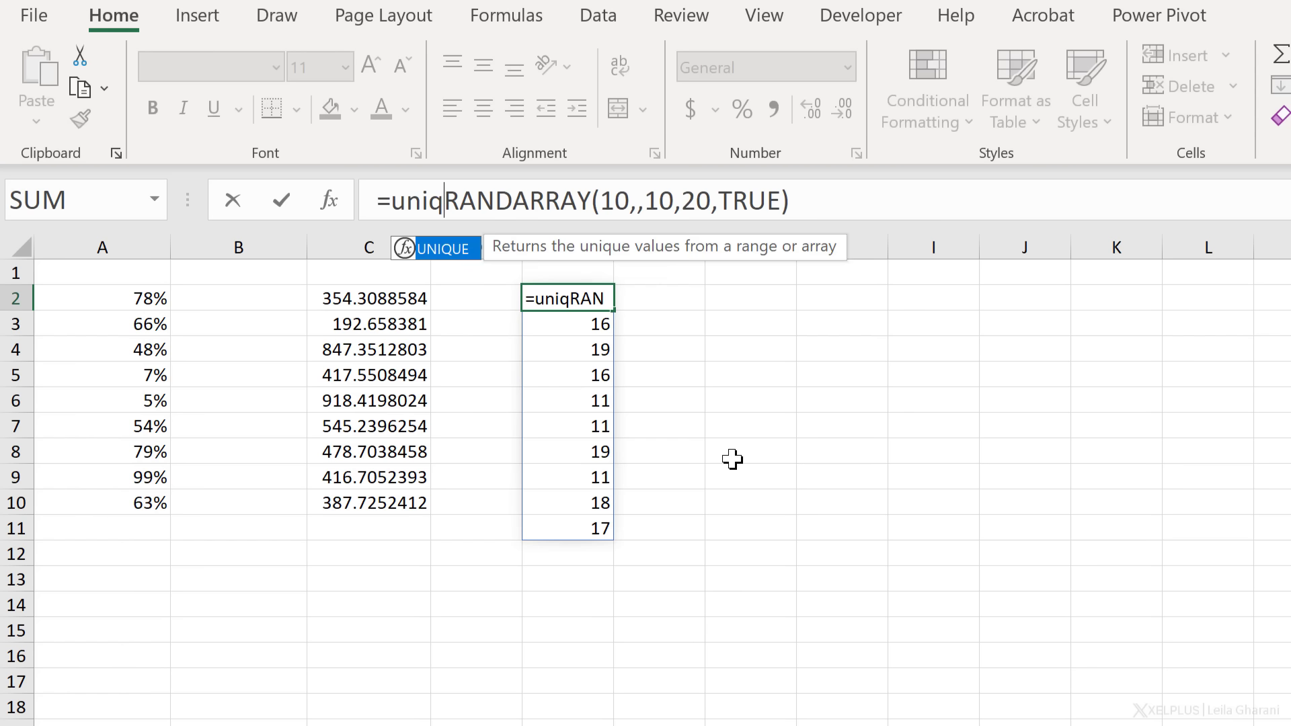
text(()
click(868, 201)
text())
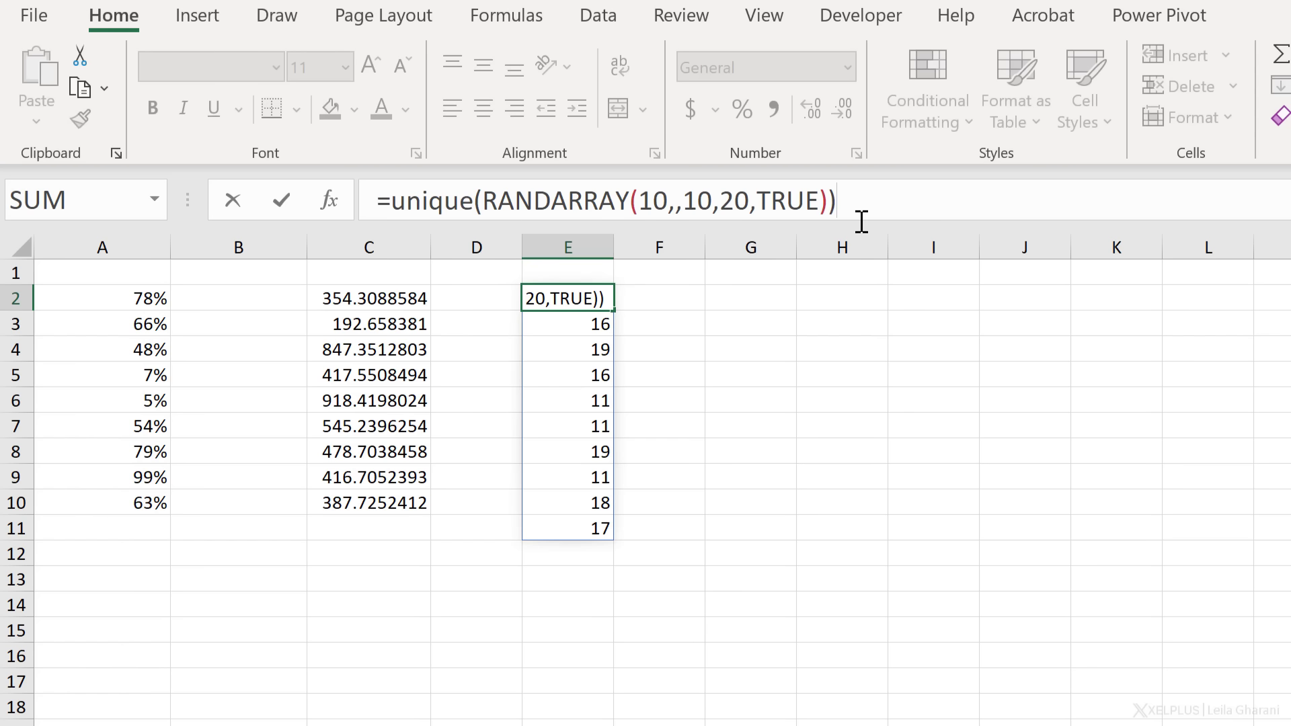
key(Return)
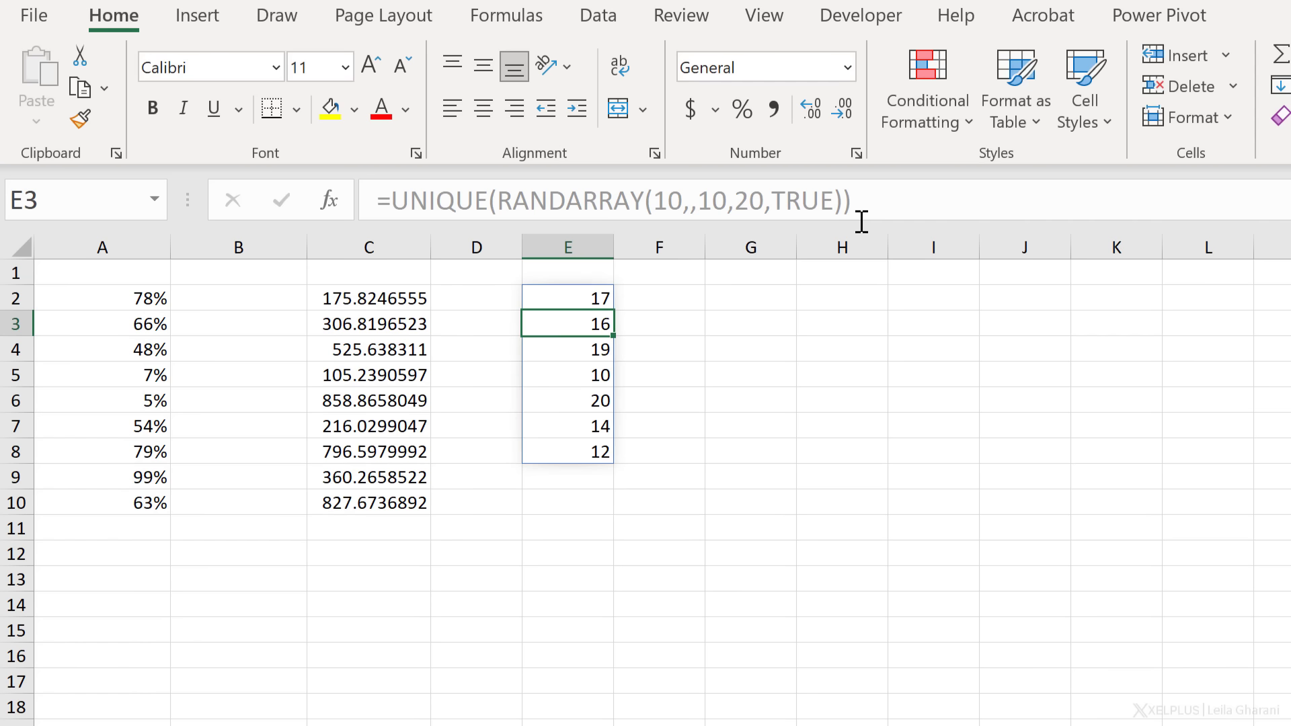
click(597, 298)
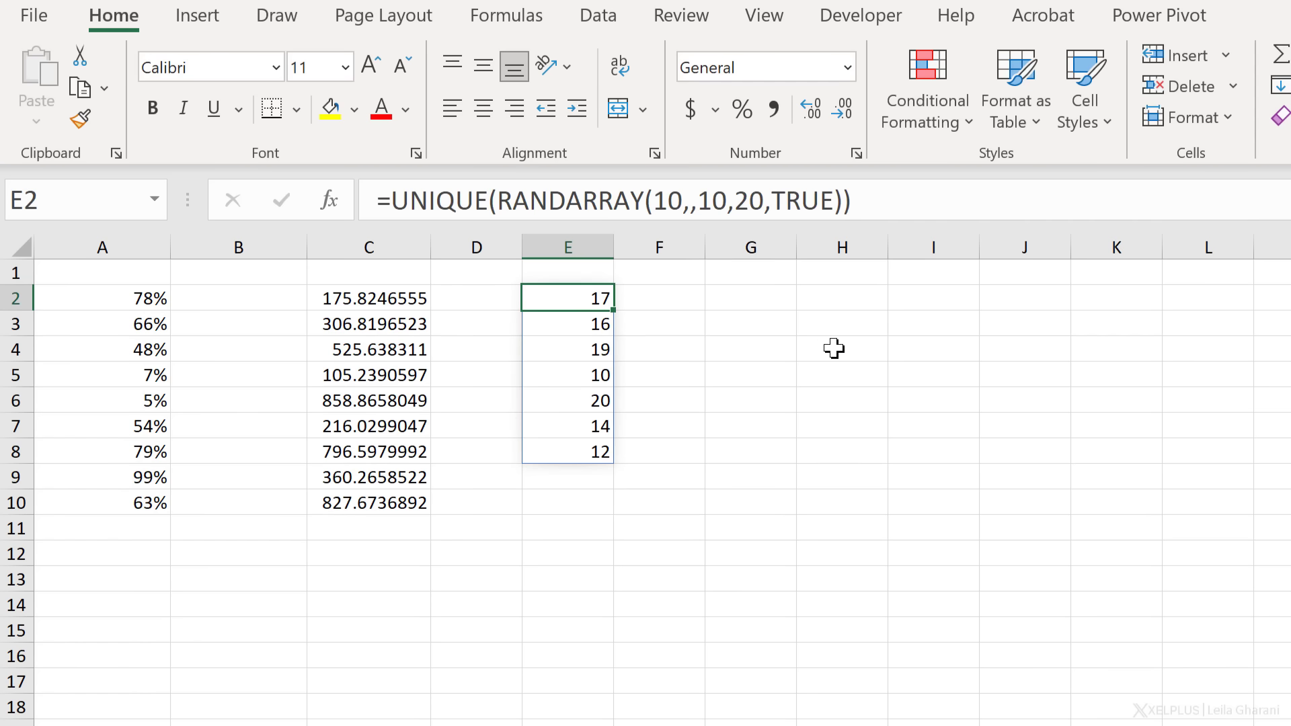
Recalculate repeatedly with F9 to watch the count of unique values change
key(F9)
key(F9)
key(F9)
key(F9)
key(F9)
key(F9)
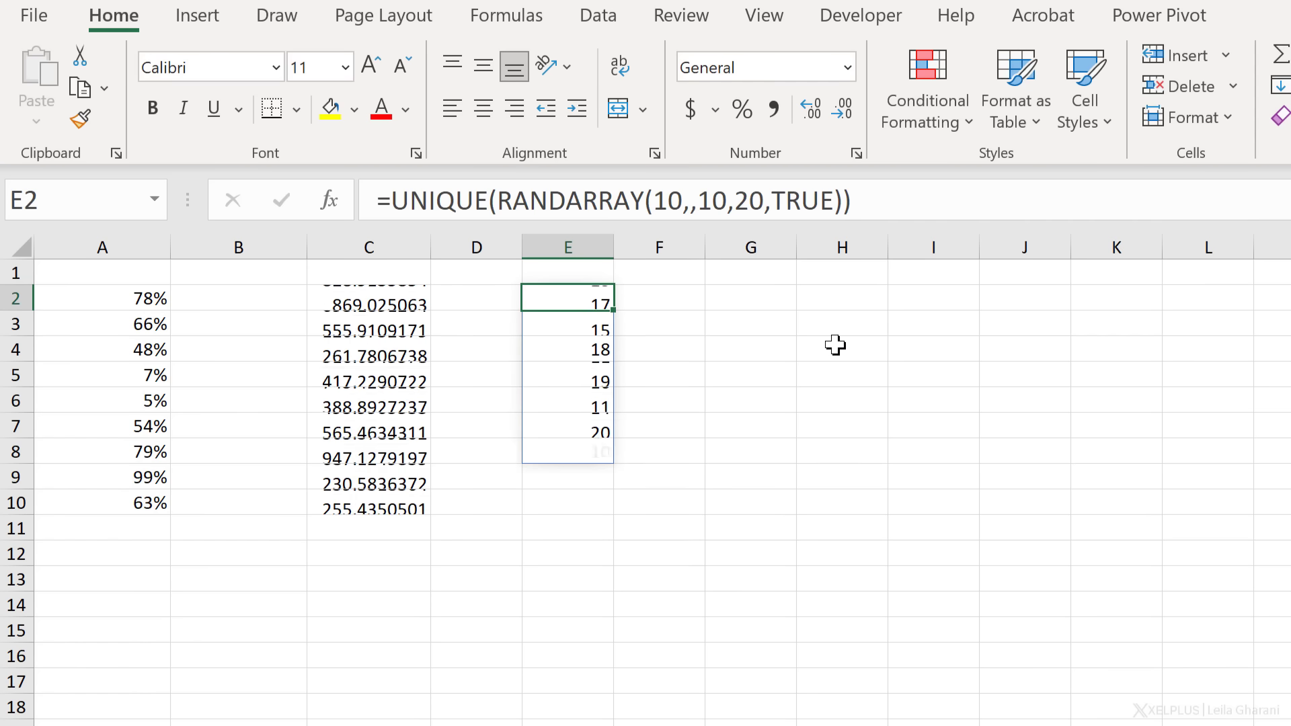
key(F9)
key(F9)
key(F9)
key(F9)
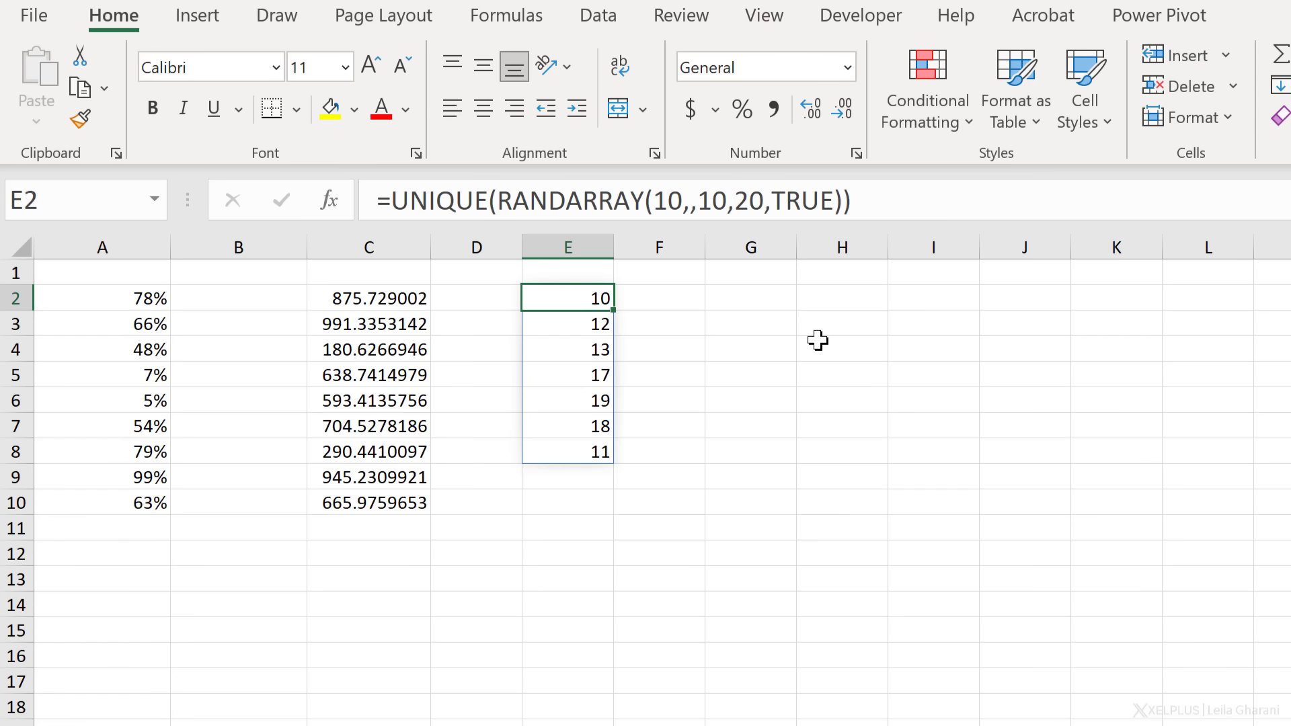
key(F9)
key(F9)
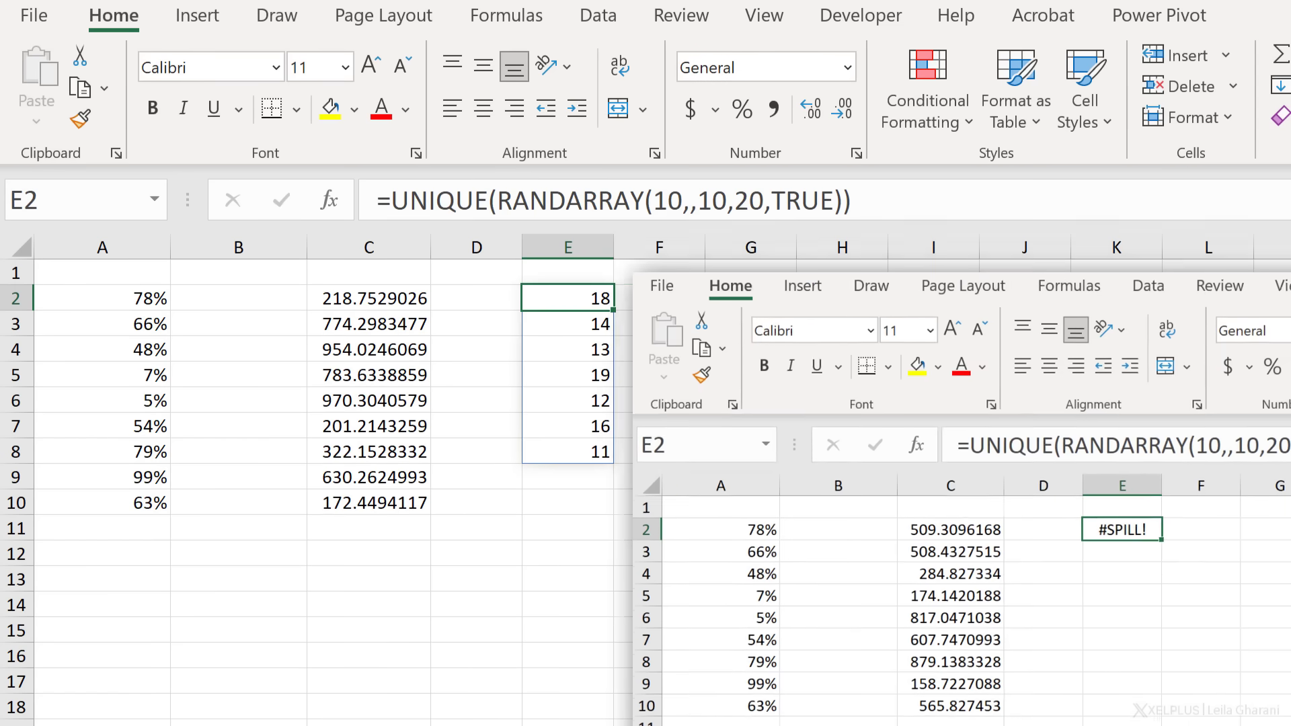
key(F9)
key(F9)
key(F9)
key(F9)
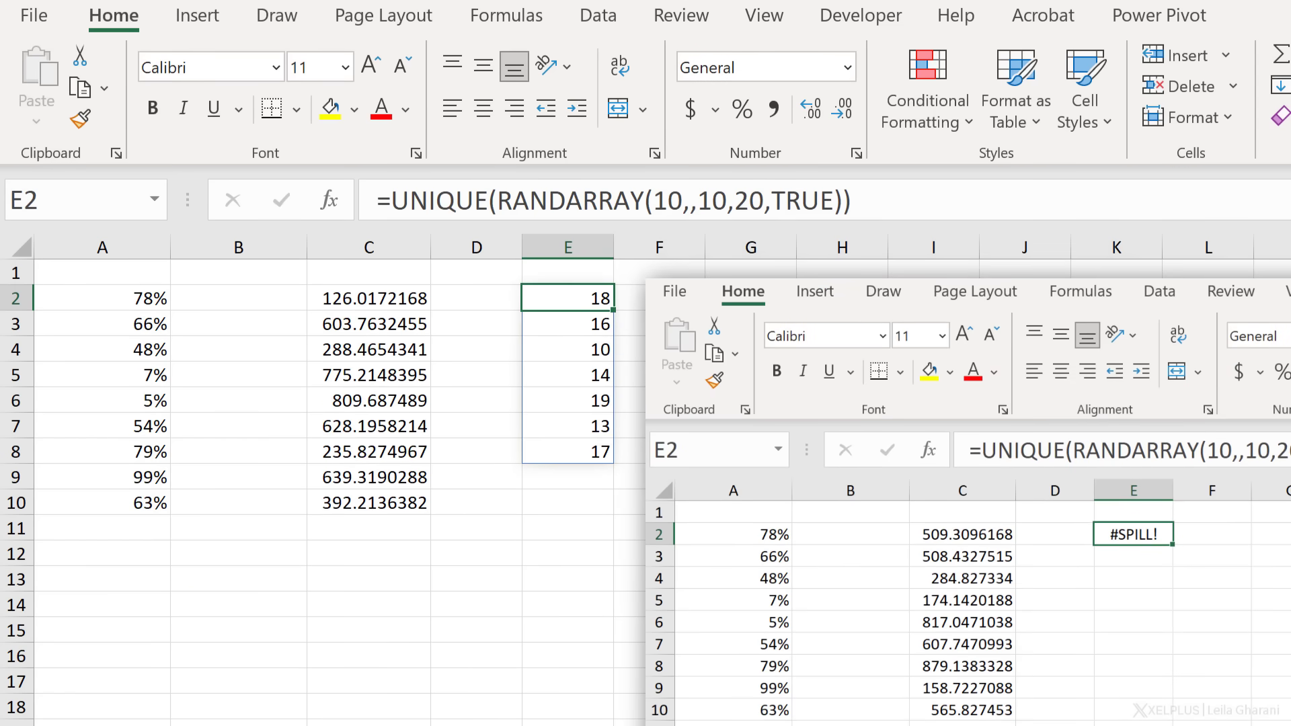
key(F9)
key(F9)
key(F9)
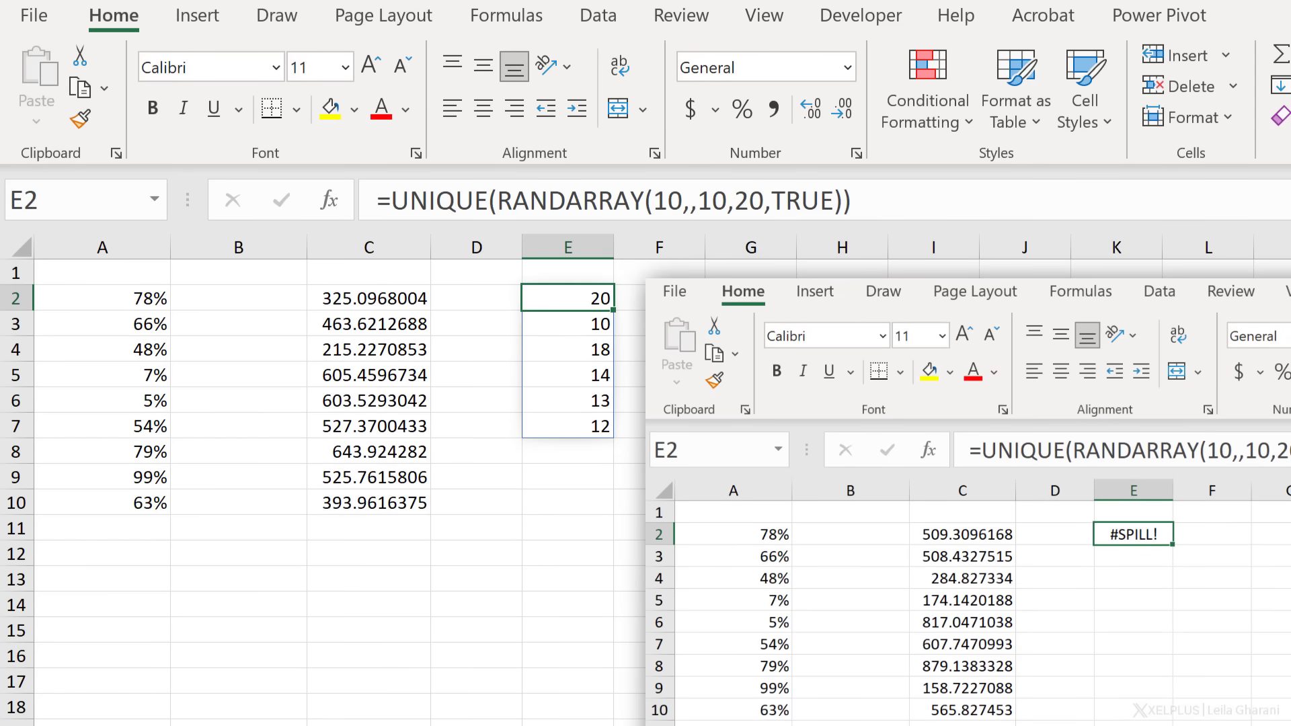
key(F9)
key(F9)
key(F9)
key(F9)
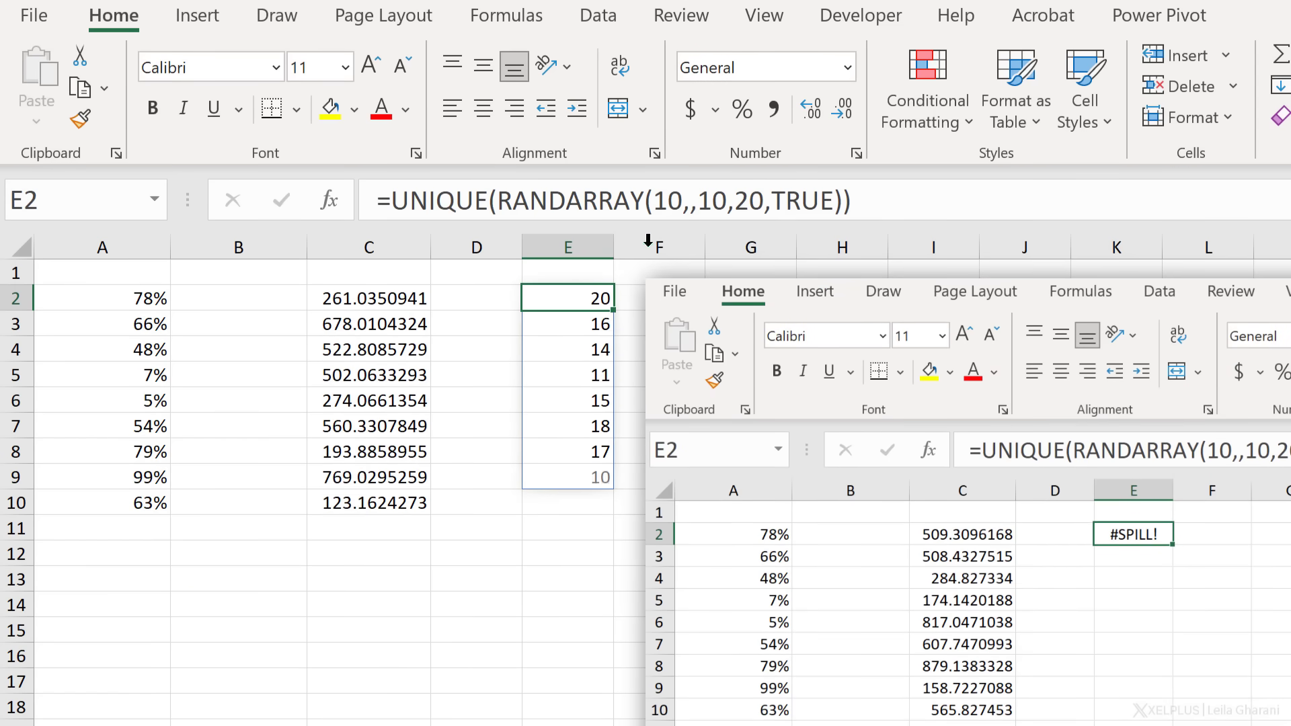
key(F9)
key(F9)
key(F9)
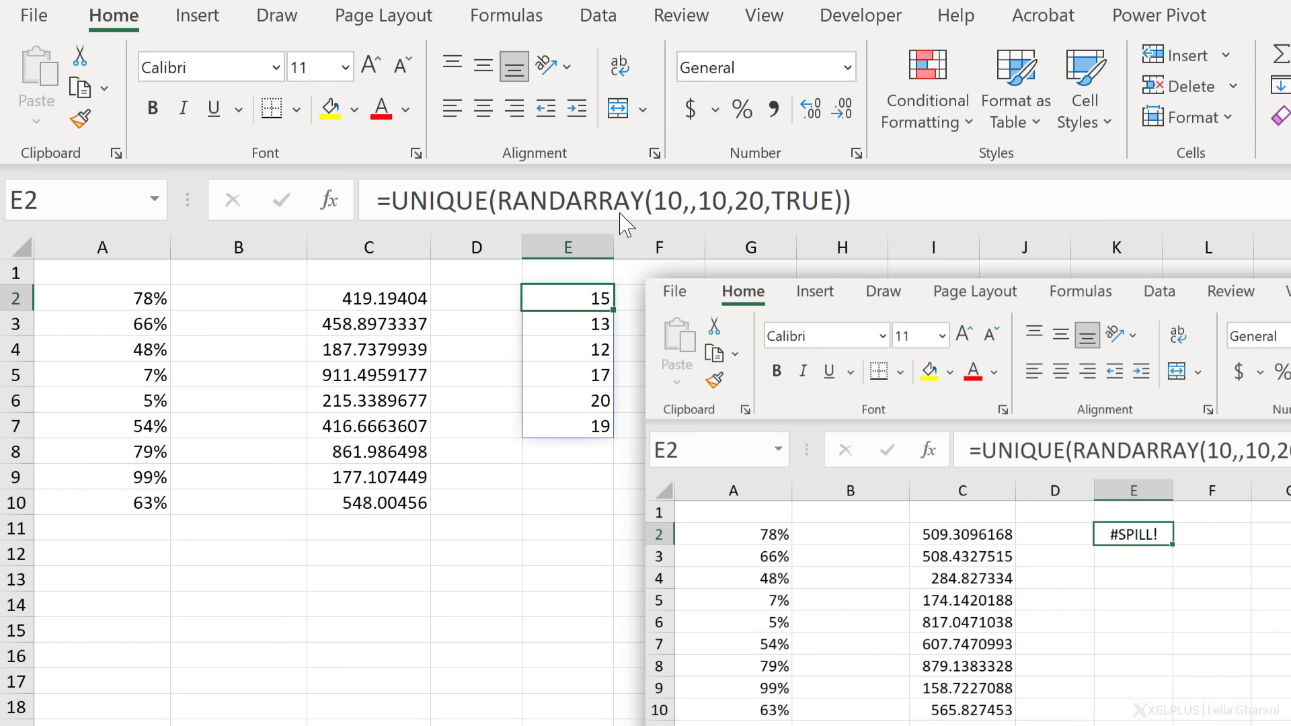
key(F9)
key(F9)
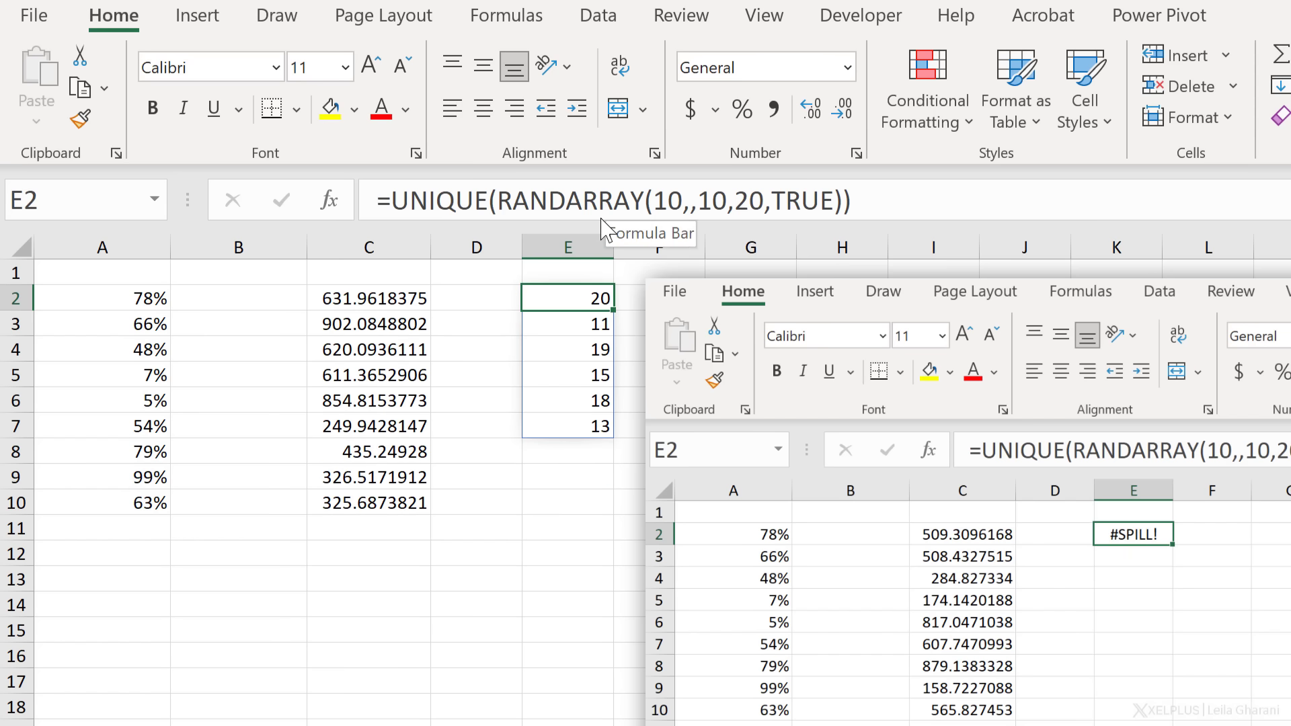
key(F9)
key(F9)
key(F9)
key(F9)
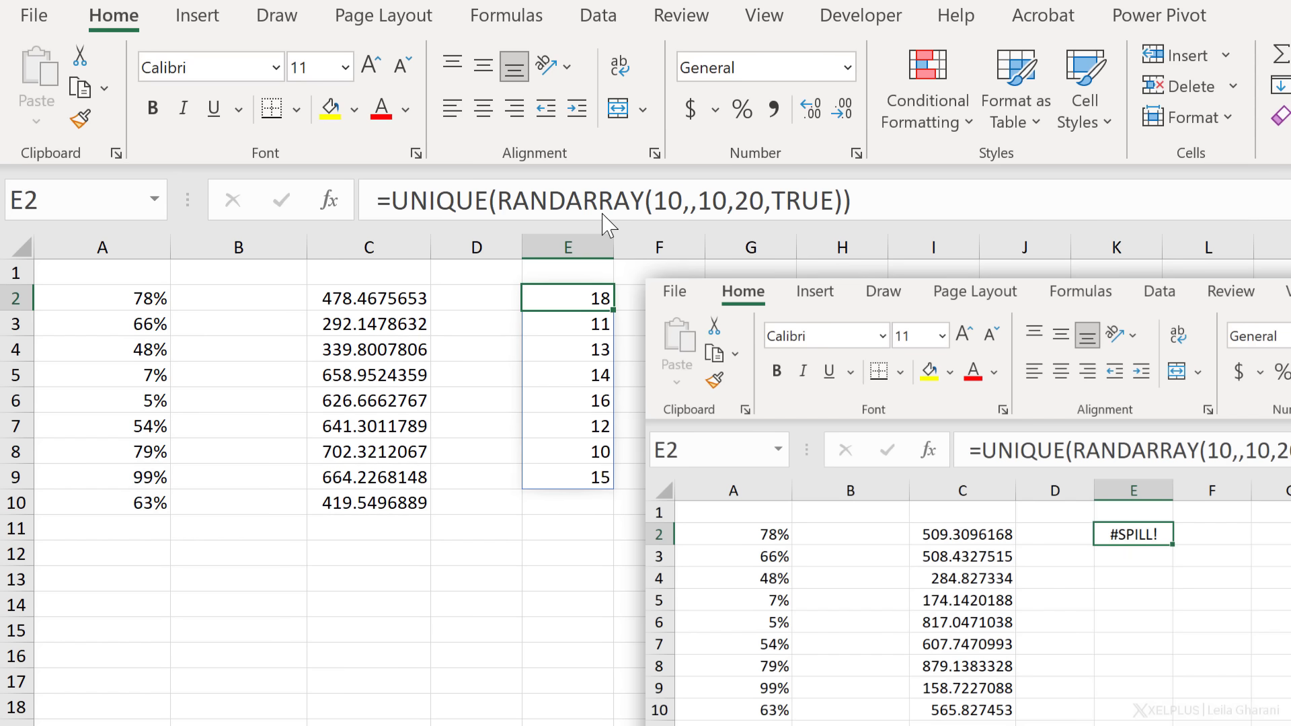
key(F9)
key(F9)
key(F9)
key(F9)
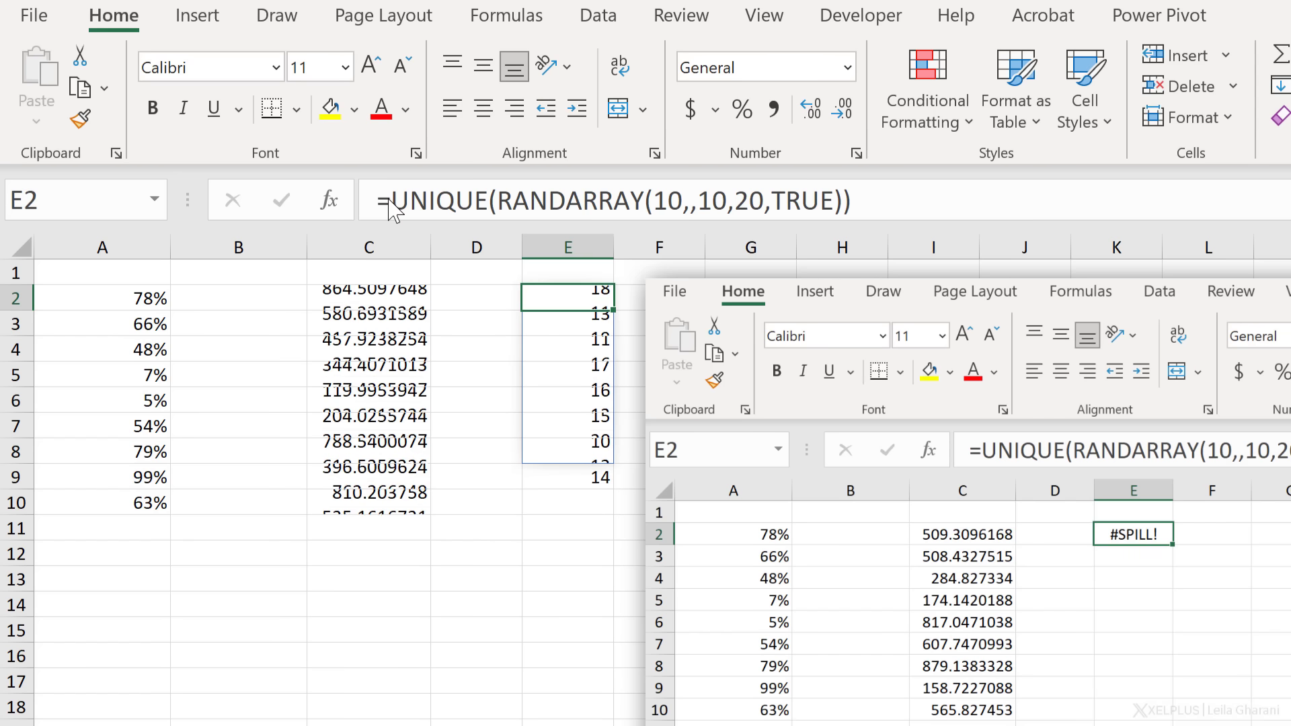
key(F9)
key(F9)
key(F9)
key(F9)
key(F9)
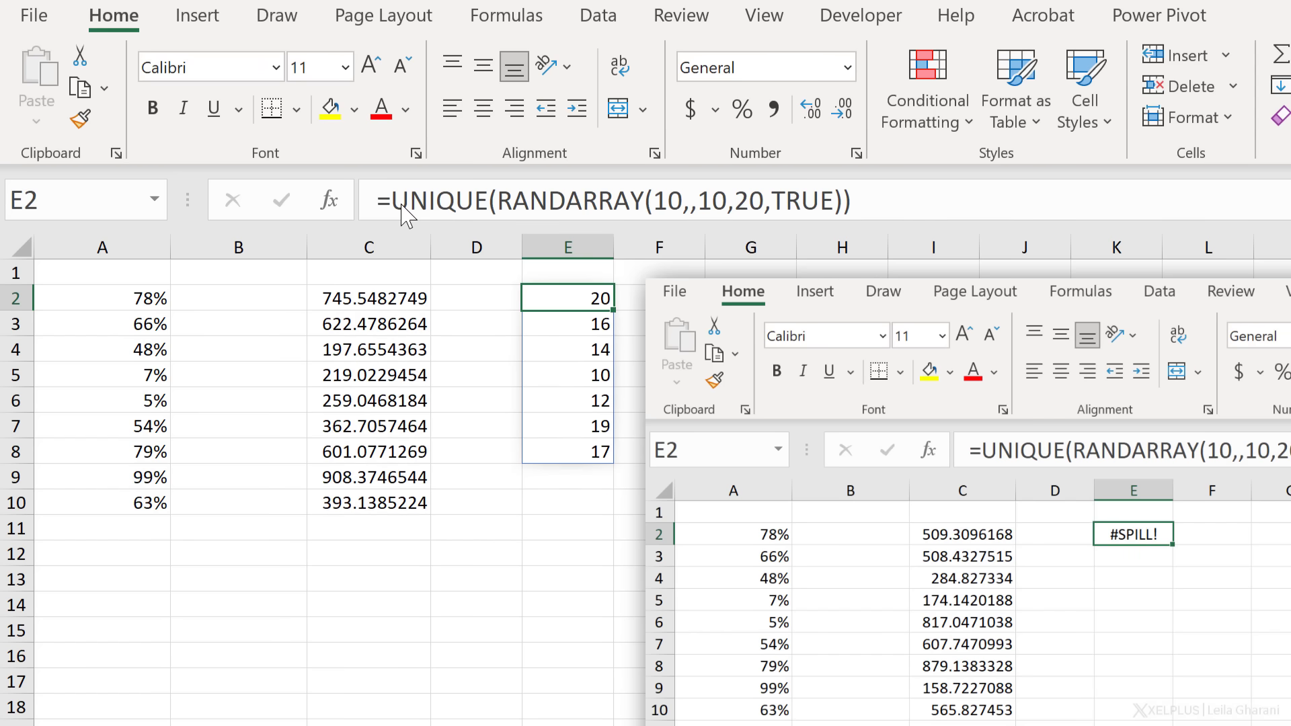
key(F9)
key(F9)
key(F9)
key(F9)
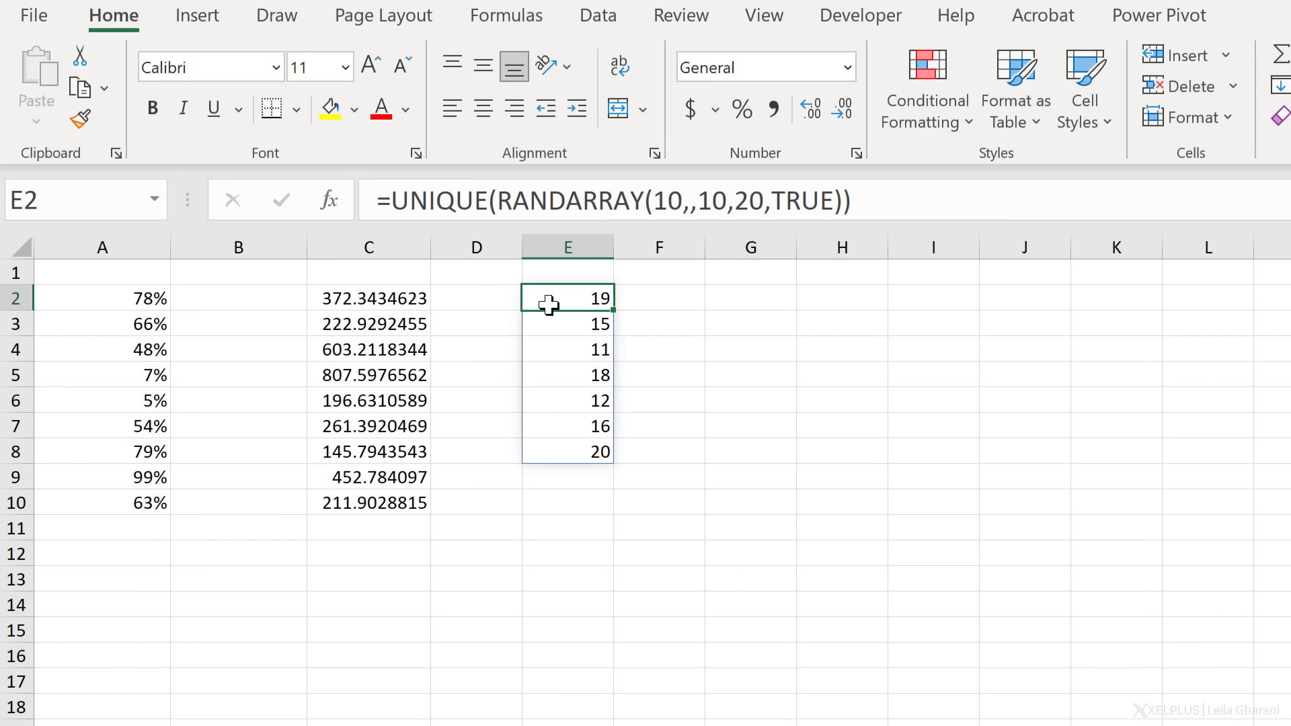
Enter =SEQUENCE(10) in G2
click(741, 307)
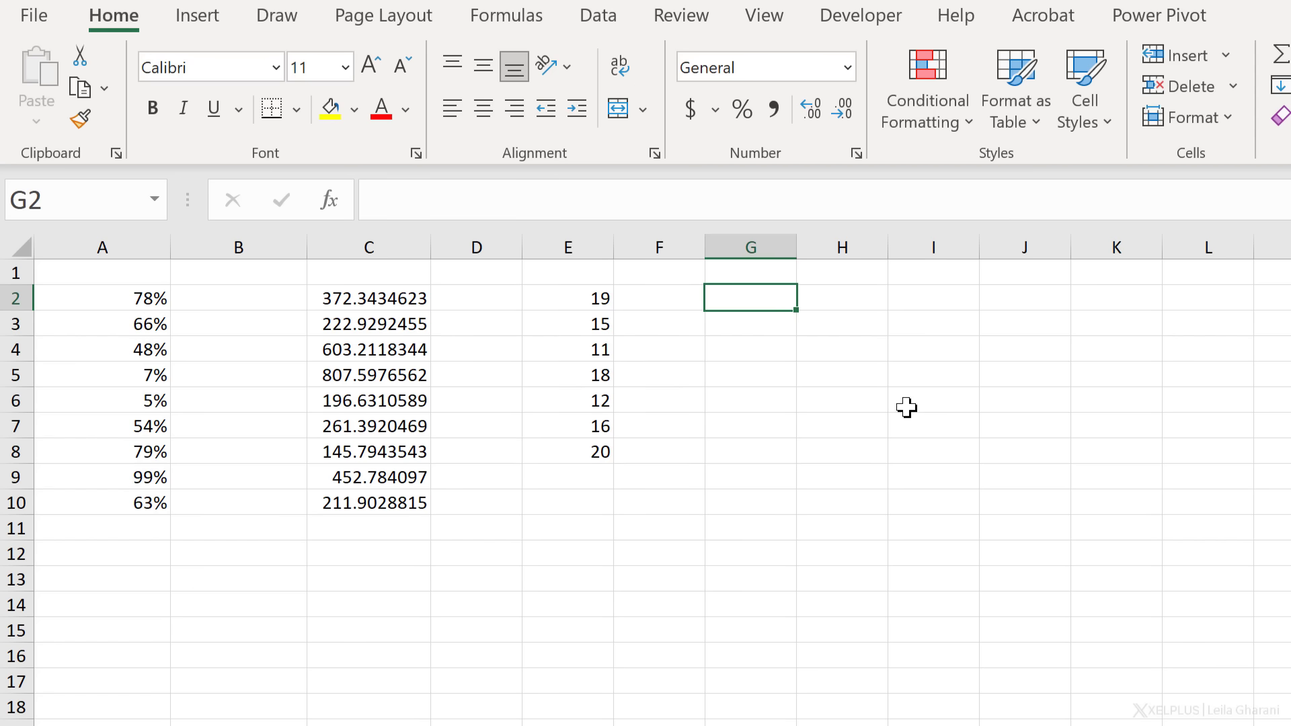
text(=s)
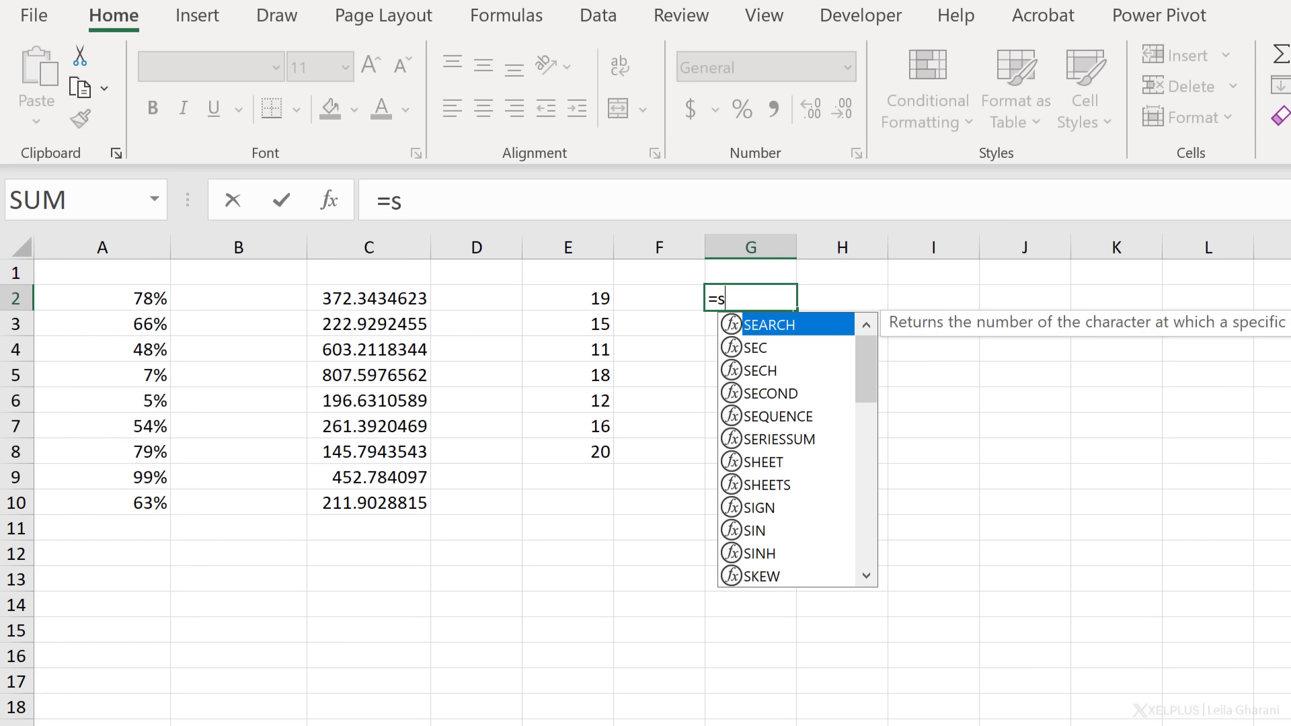
text(equ)
key(Tab)
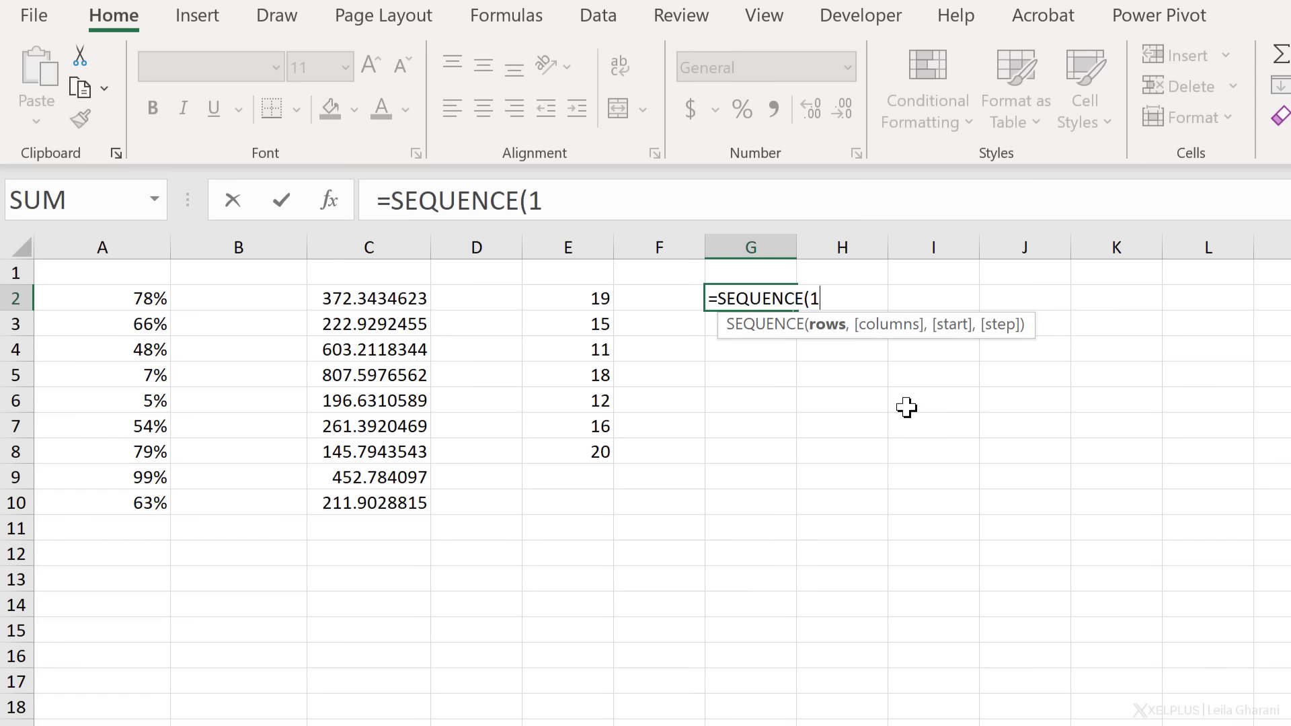
text(10))
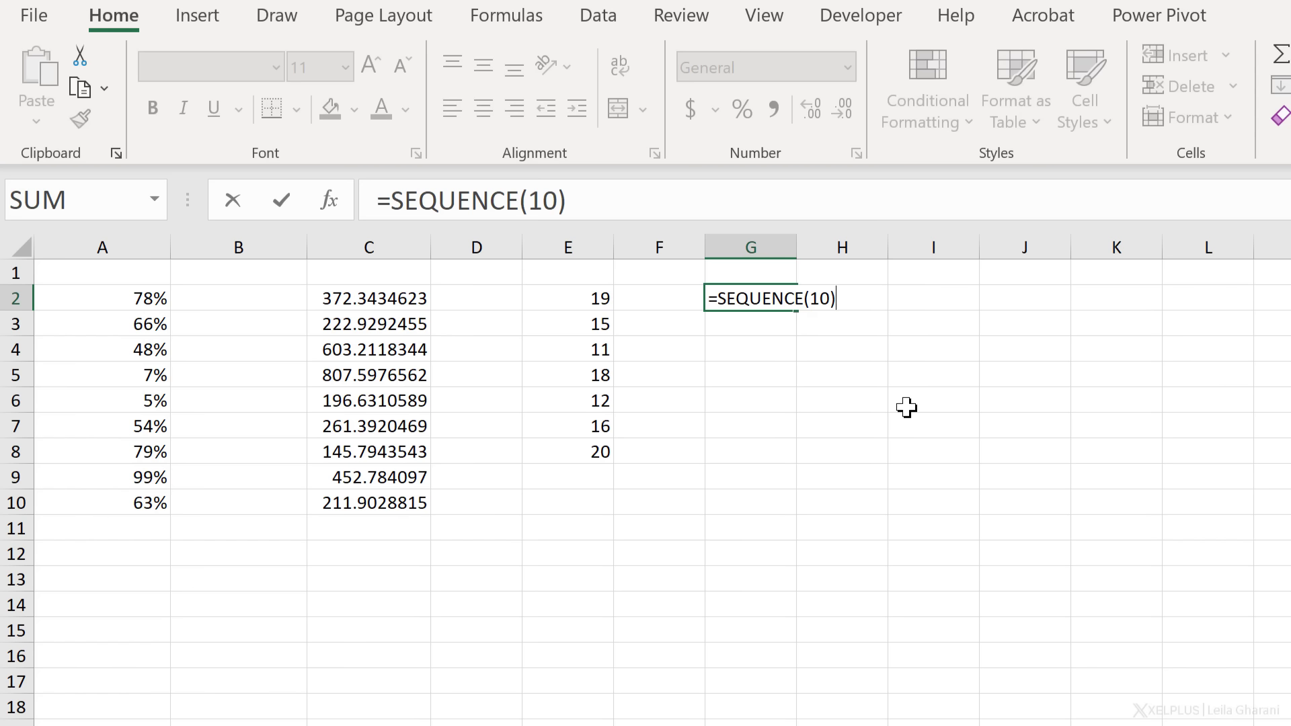
key(Return)
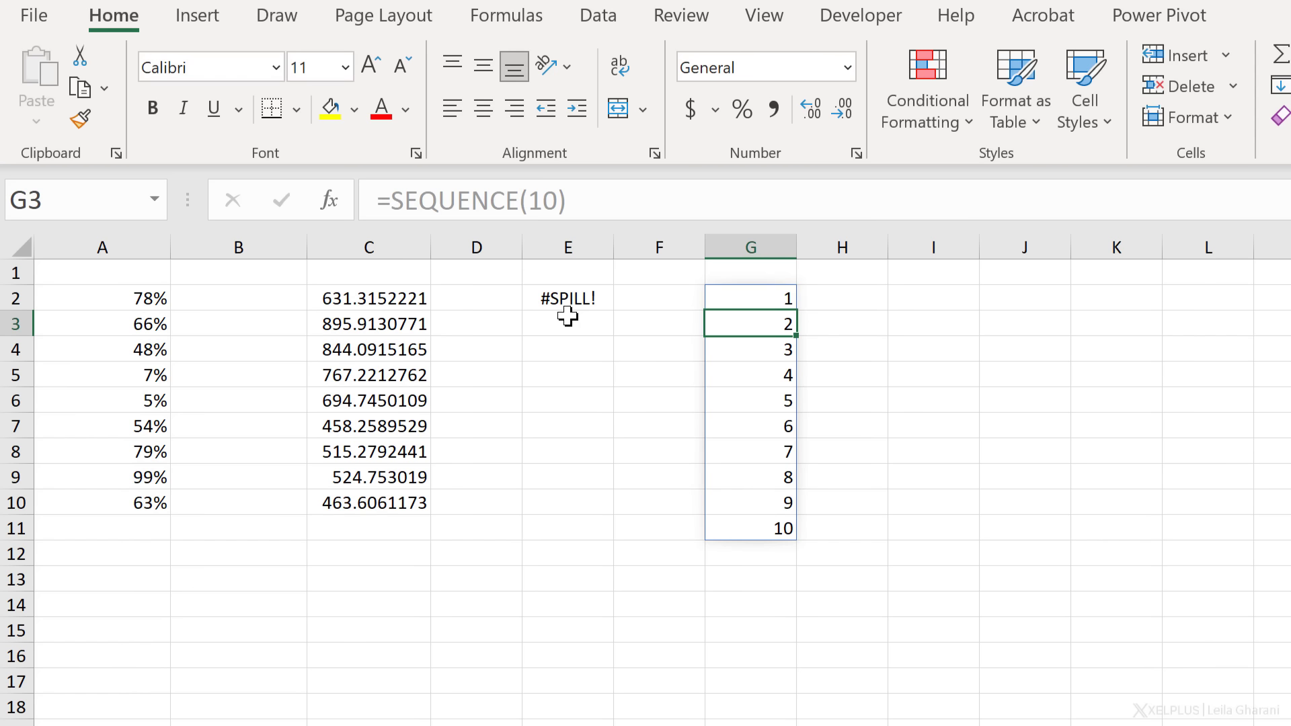
Change G2's formula to =SEQUENCE(10,,2,2) for even numbers 2 to 20
click(747, 298)
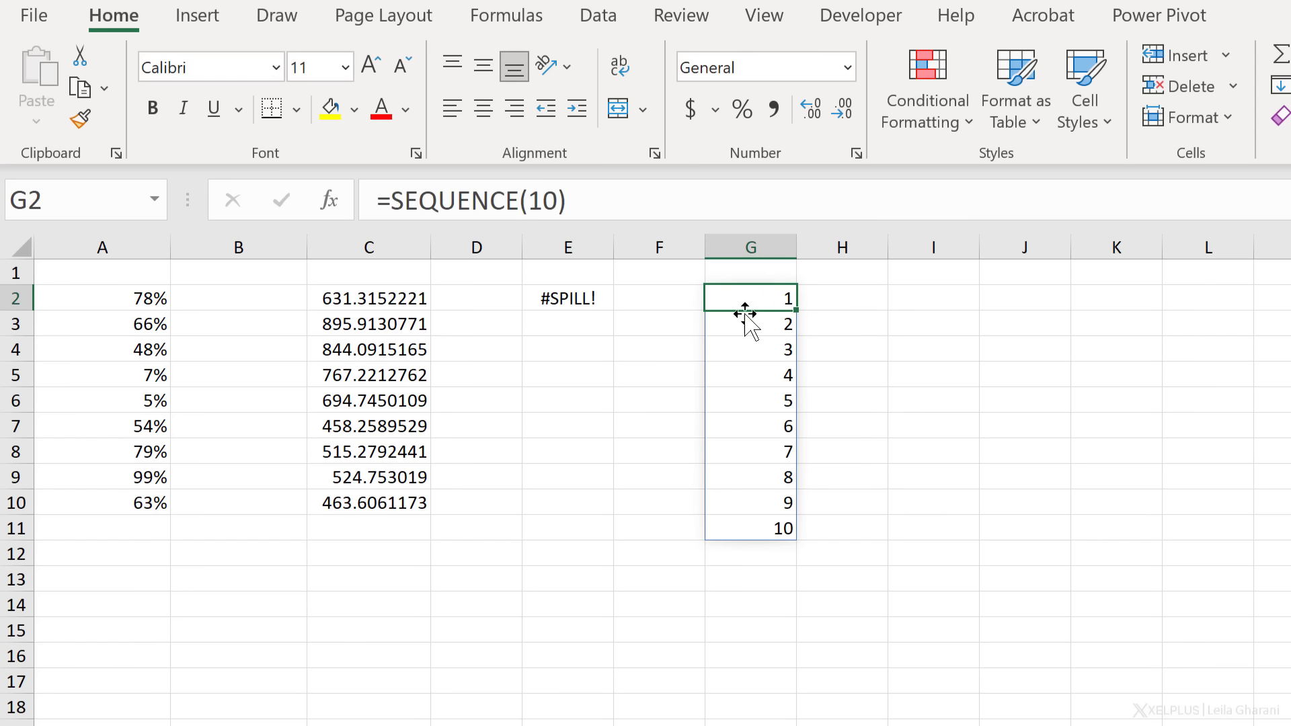
click(558, 199)
text(,)
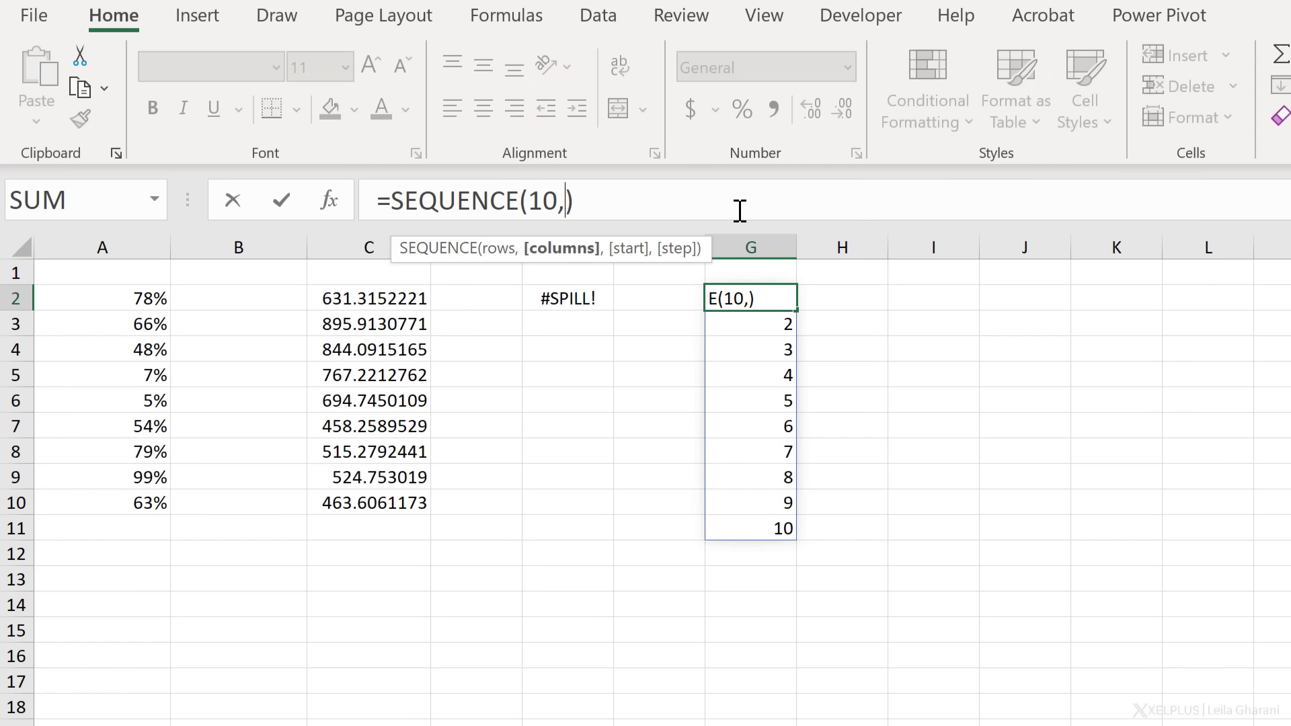
text(,)
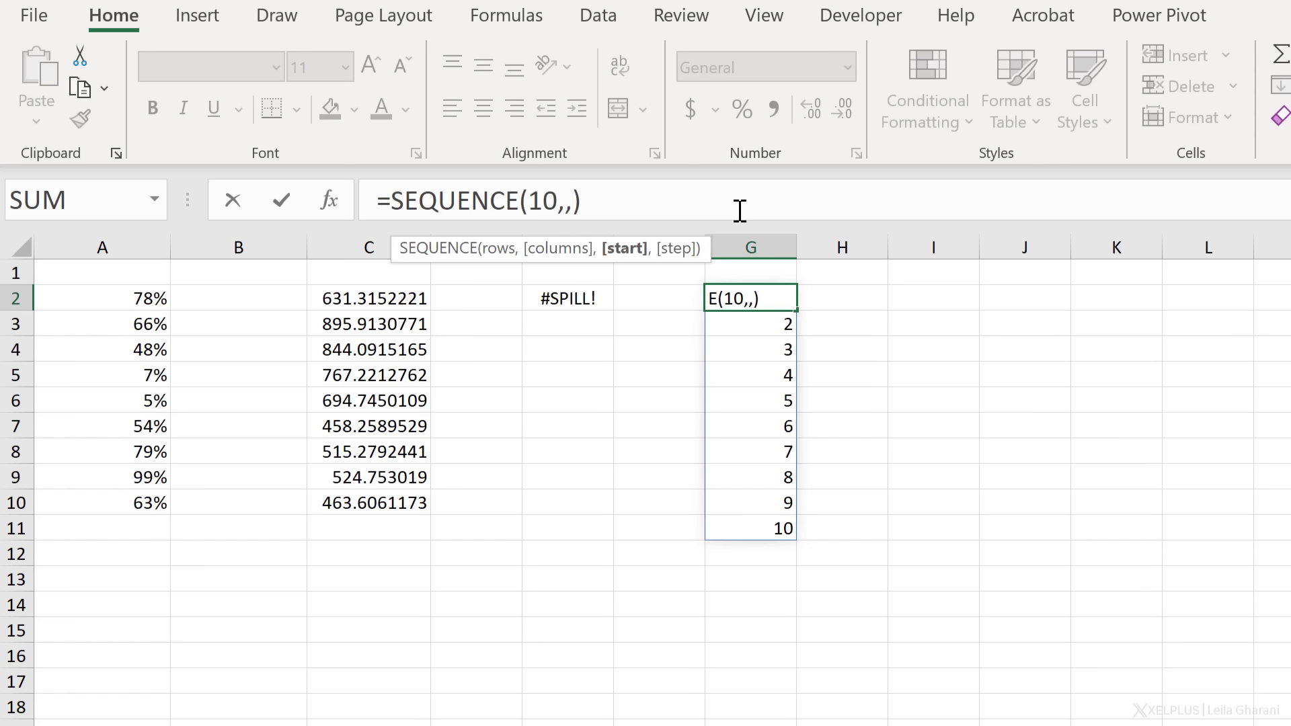
text(2,2)
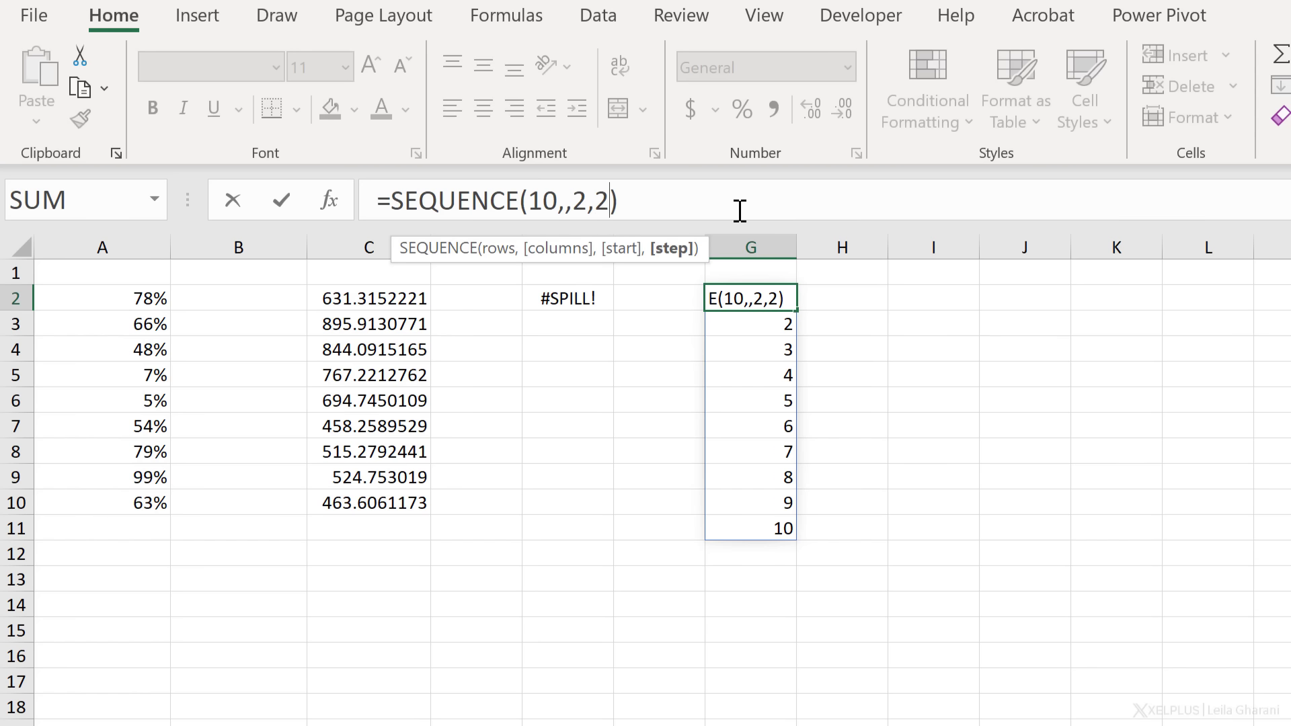
key(Return)
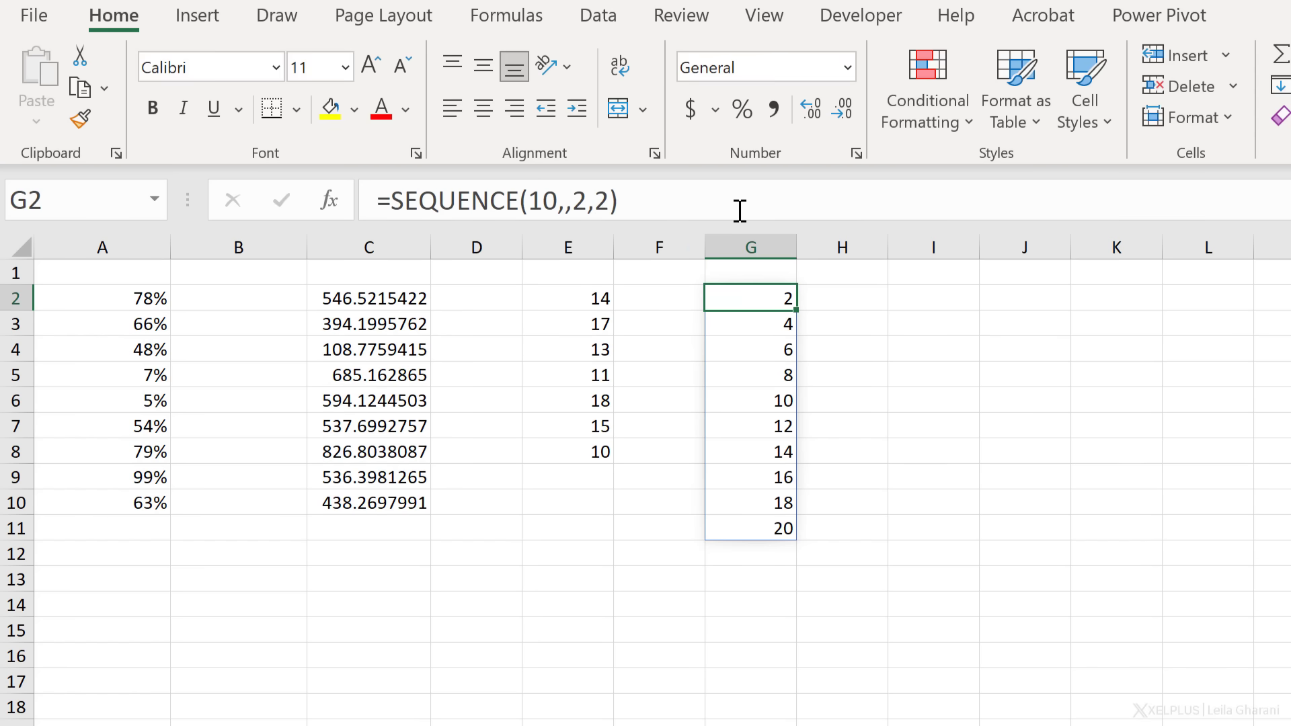
key(Down)
key(Down)
key(Up)
key(Up)
key(Up)
key(Down)
Rewrite G2 as =SORTBY(SEQUENCE(10,,2,2),RANDARRAY(10))
click(390, 201)
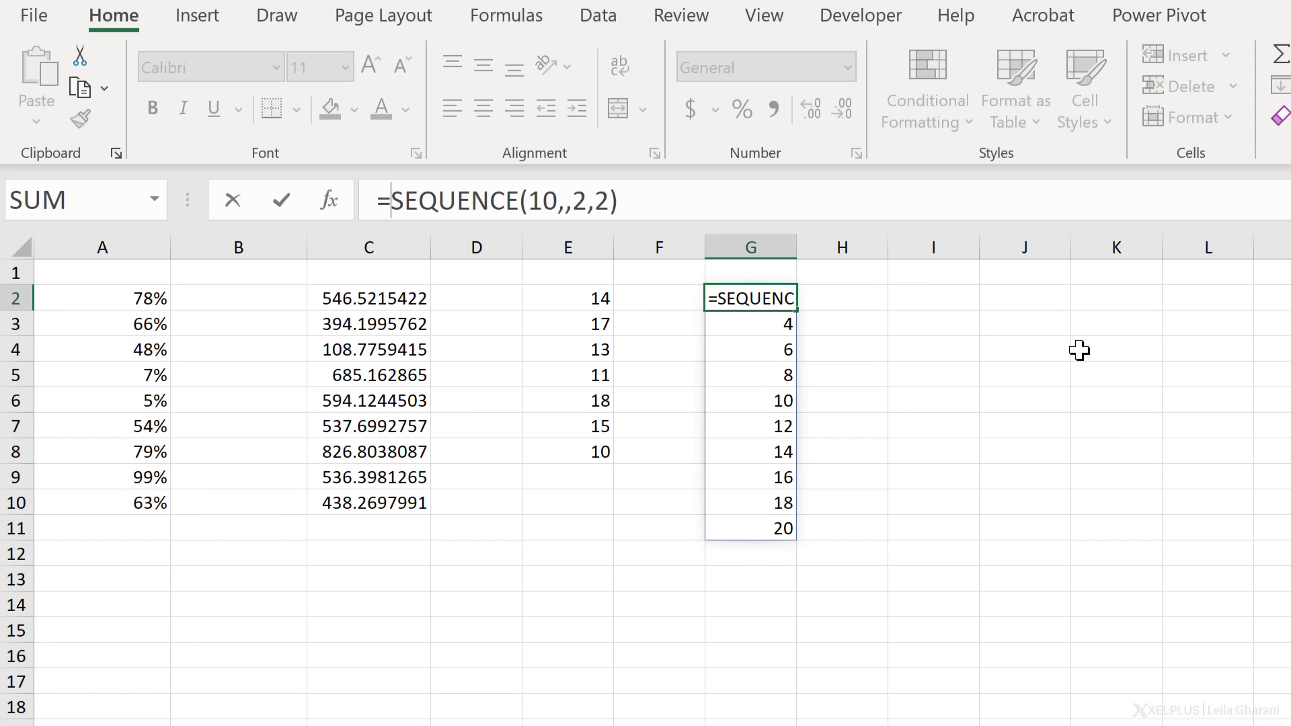
text(sortby)
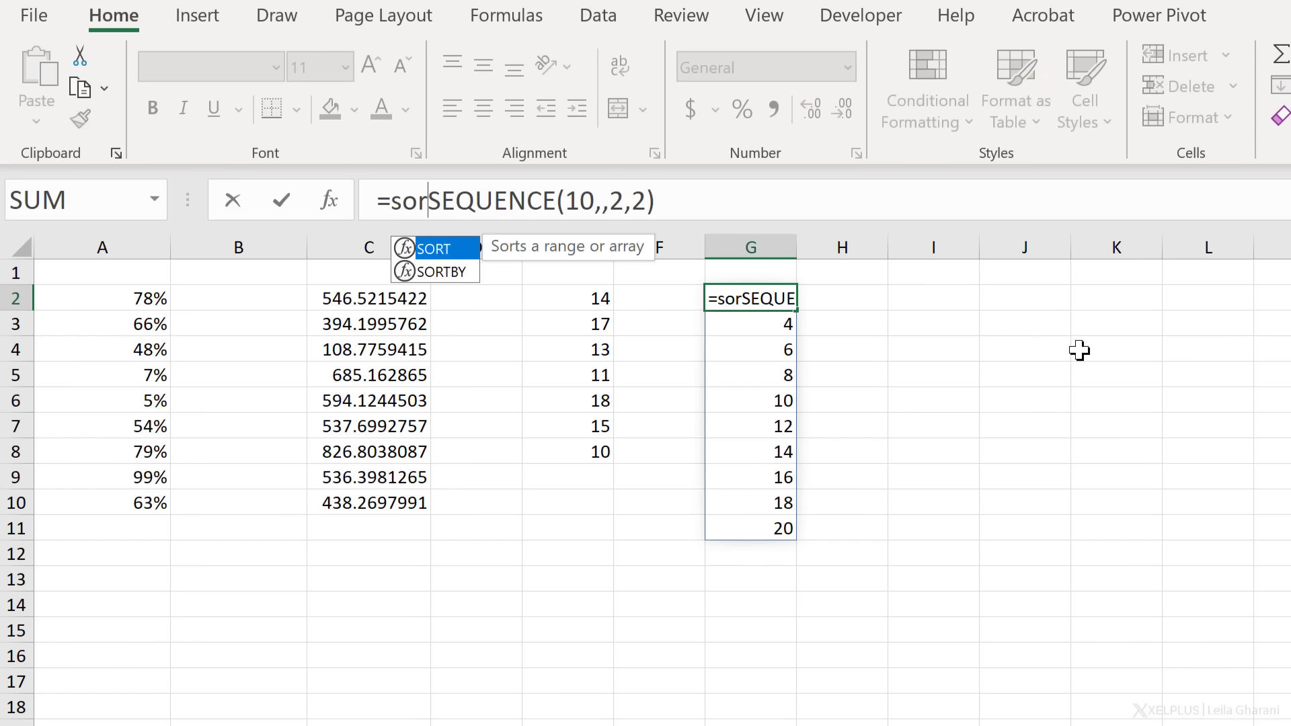
text(()
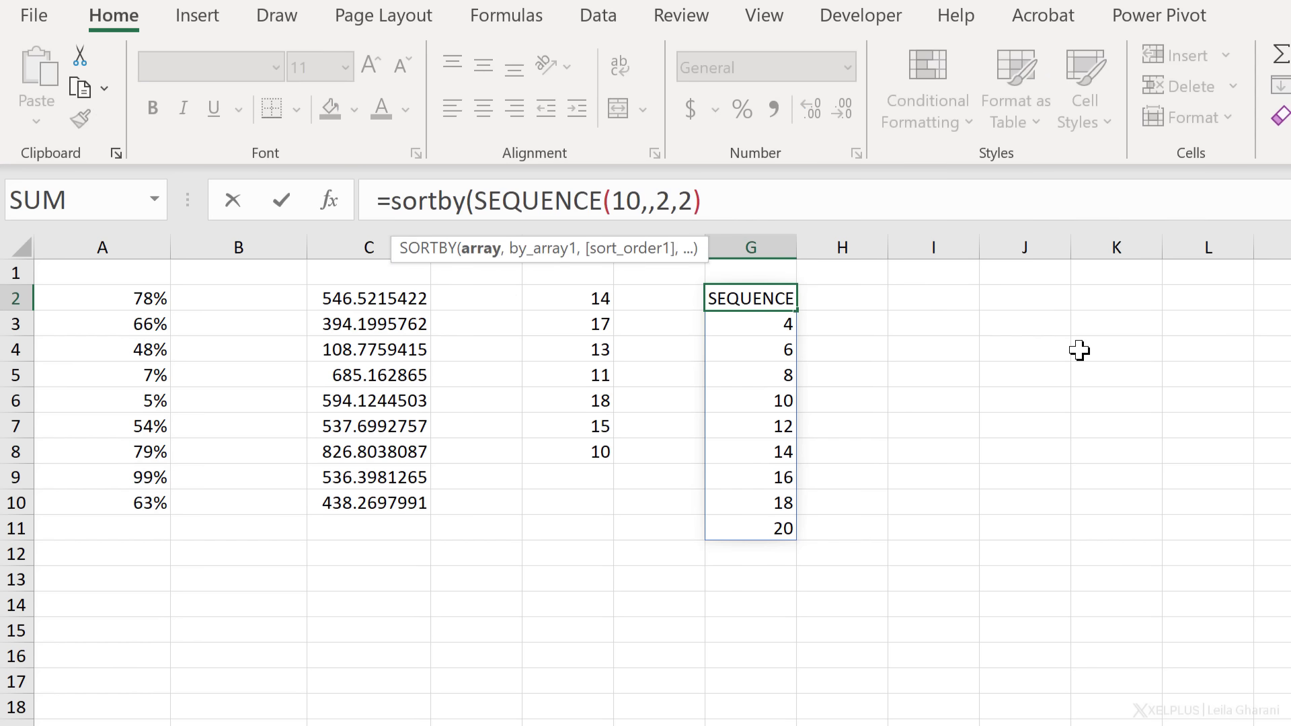
click(480, 250)
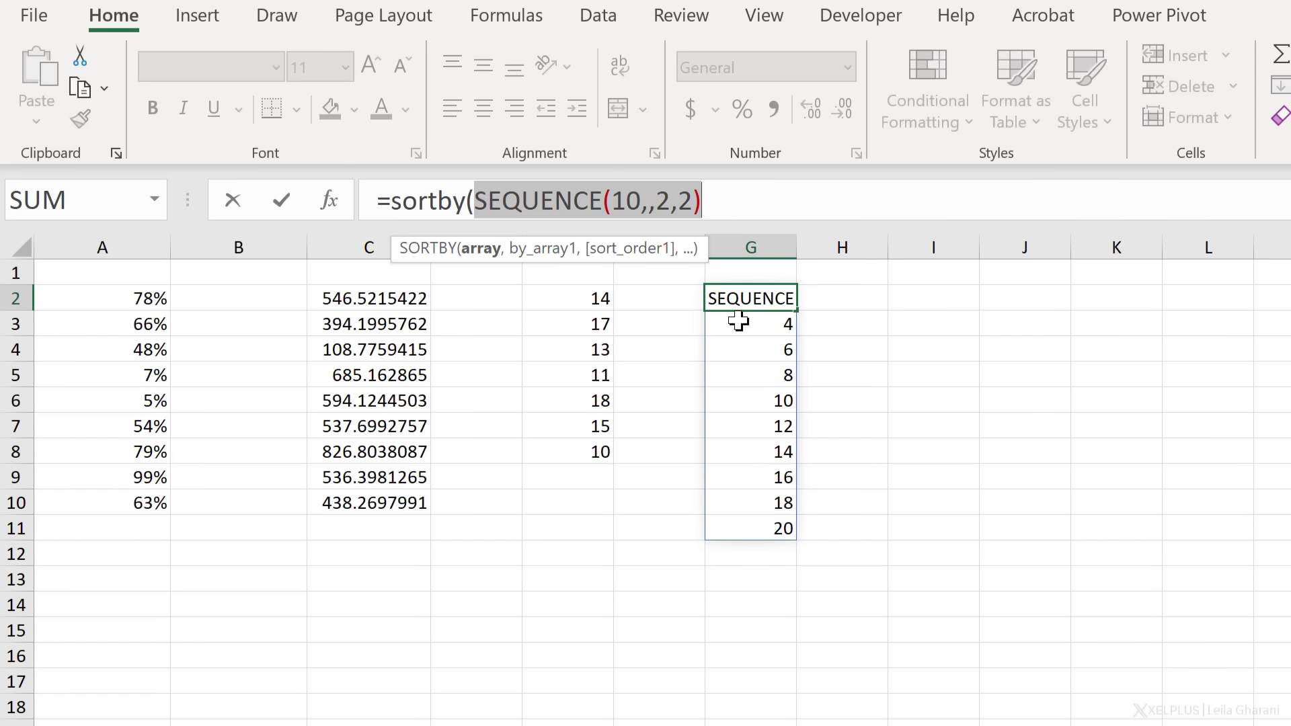
click(749, 204)
text(,)
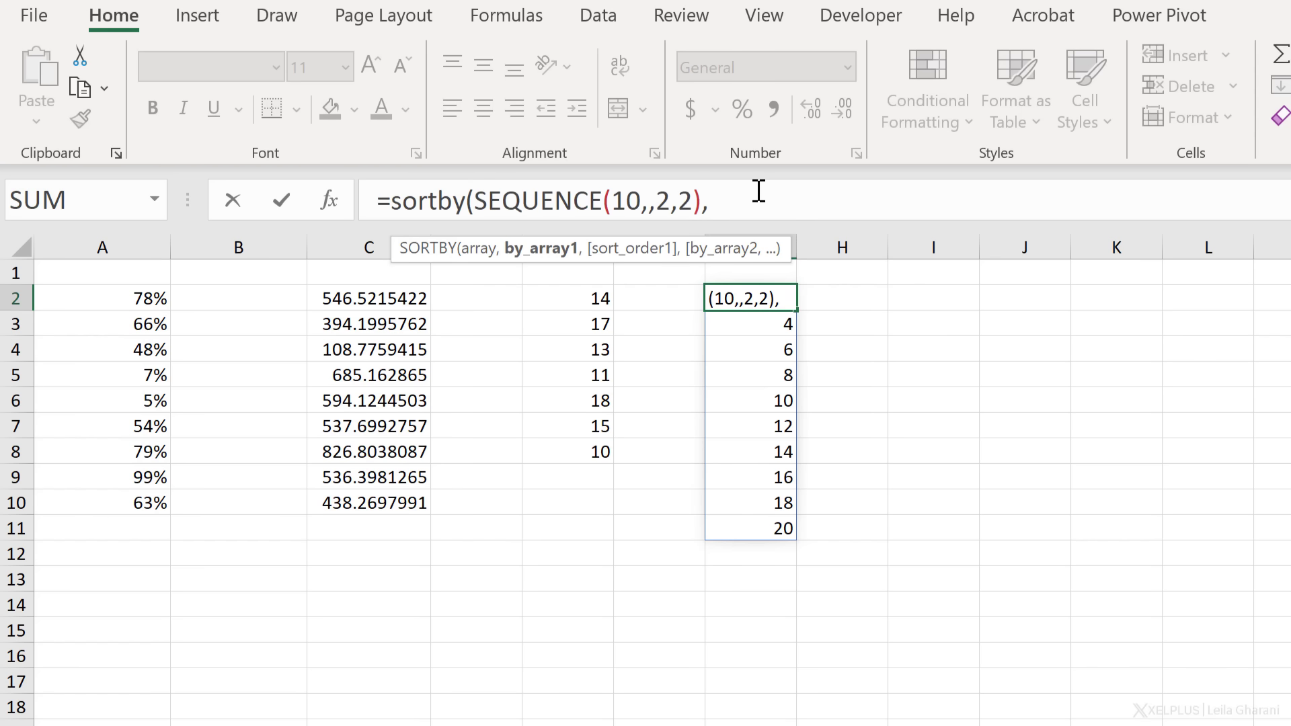
text(rand)
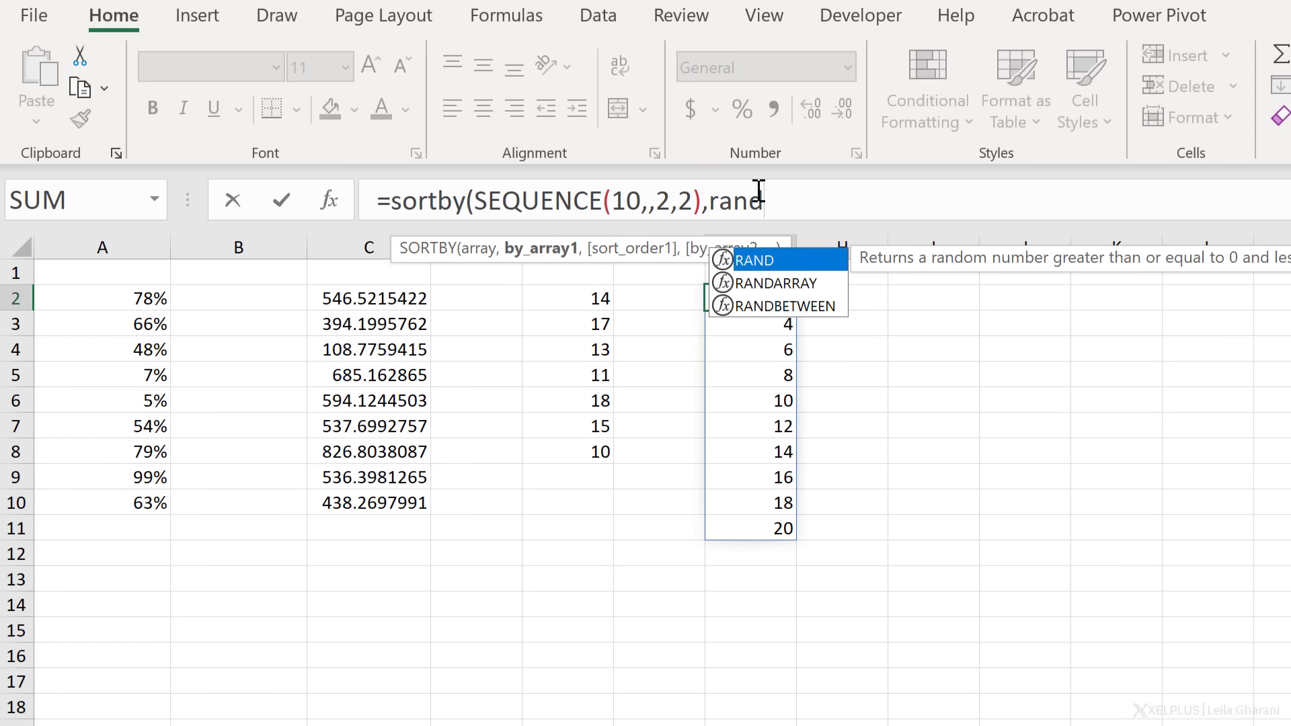
key(Down)
key(Tab)
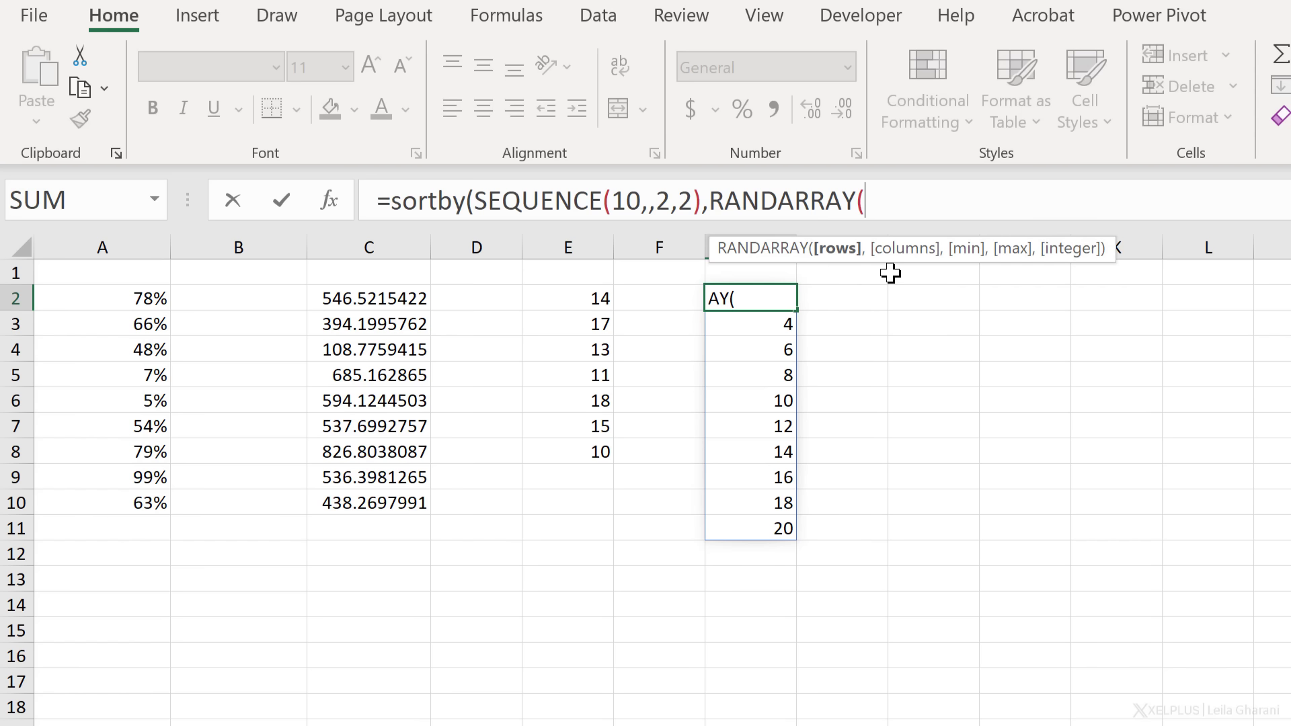
text(10))
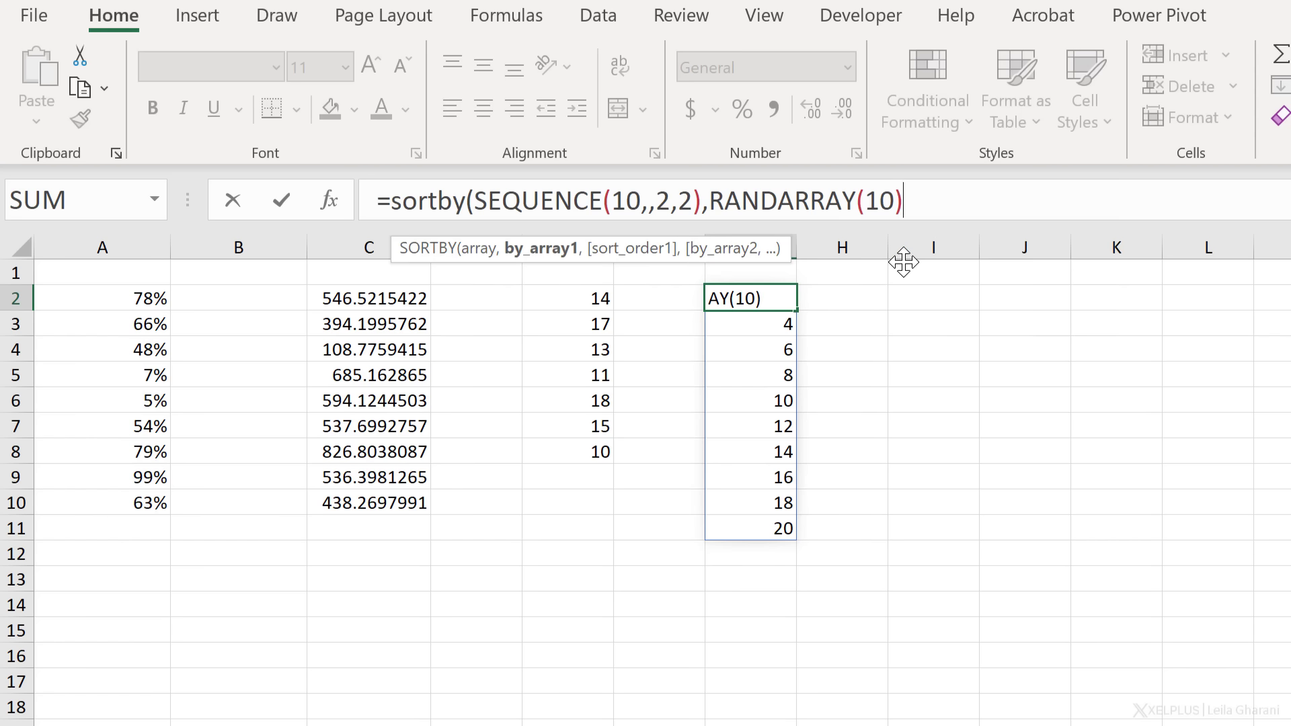
text())
key(Return)
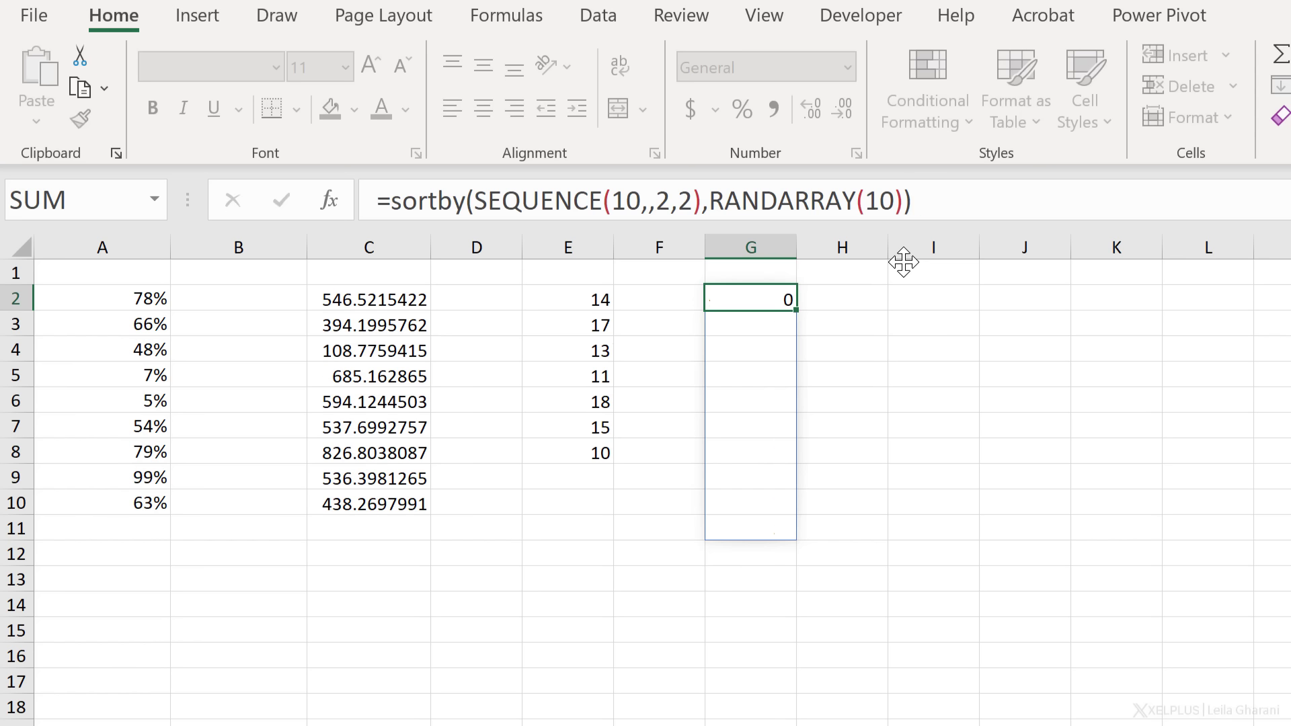
Recalculate with F9 several times to reshuffle the even numbers
key(Up)
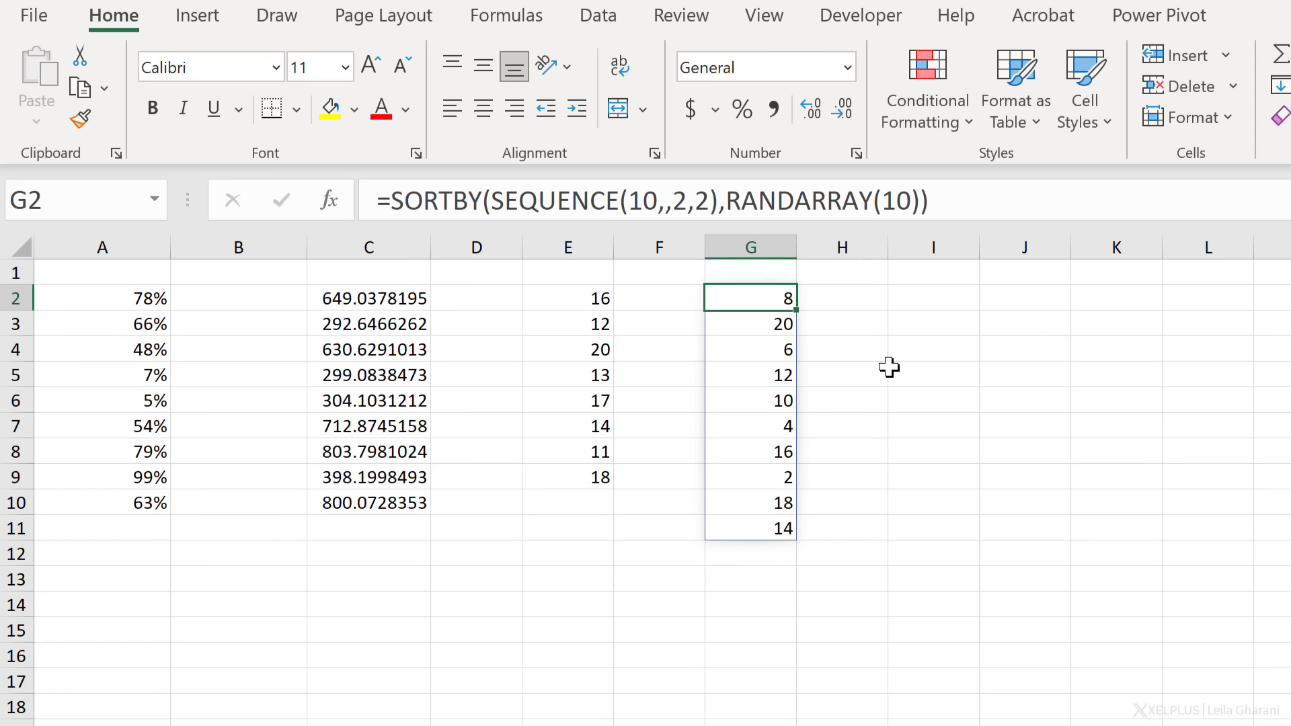
key(F9)
key(F9)
key(F9)
key(F9)
key(F9)
key(F9)
key(F9)
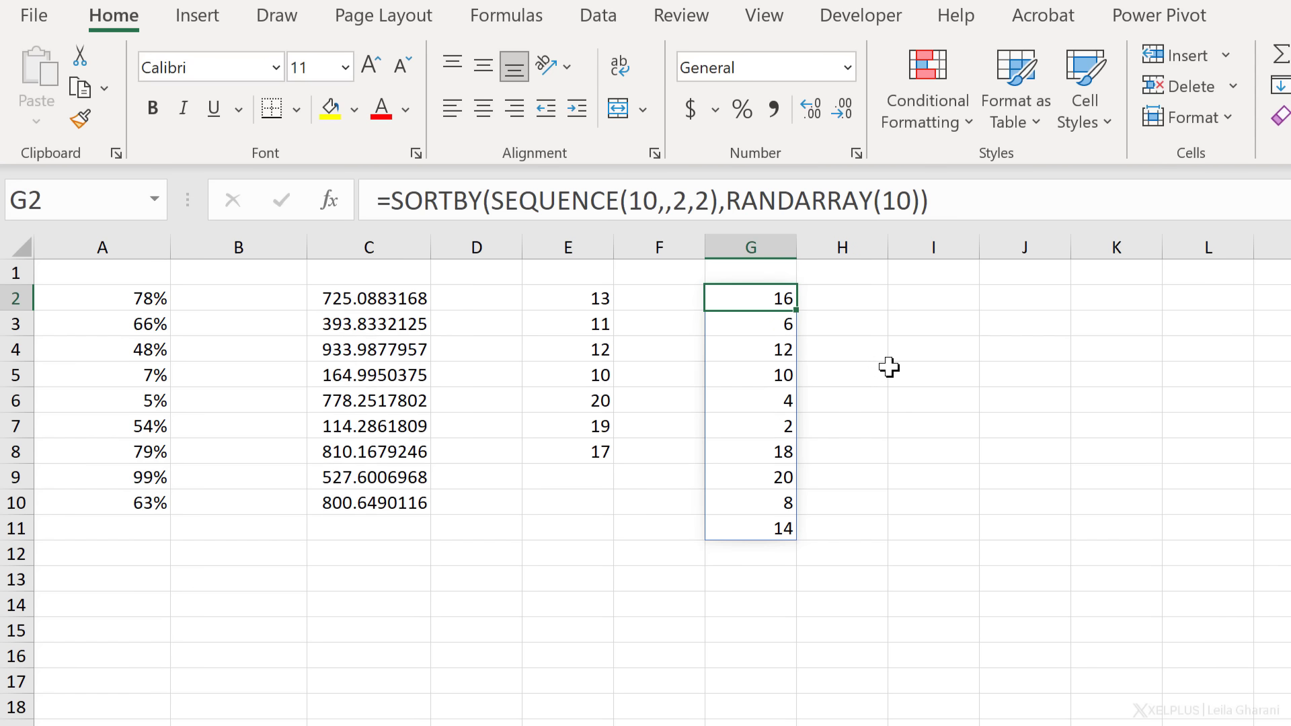
key(F9)
key(F9)
key(F9)
key(F9)
key(F9)
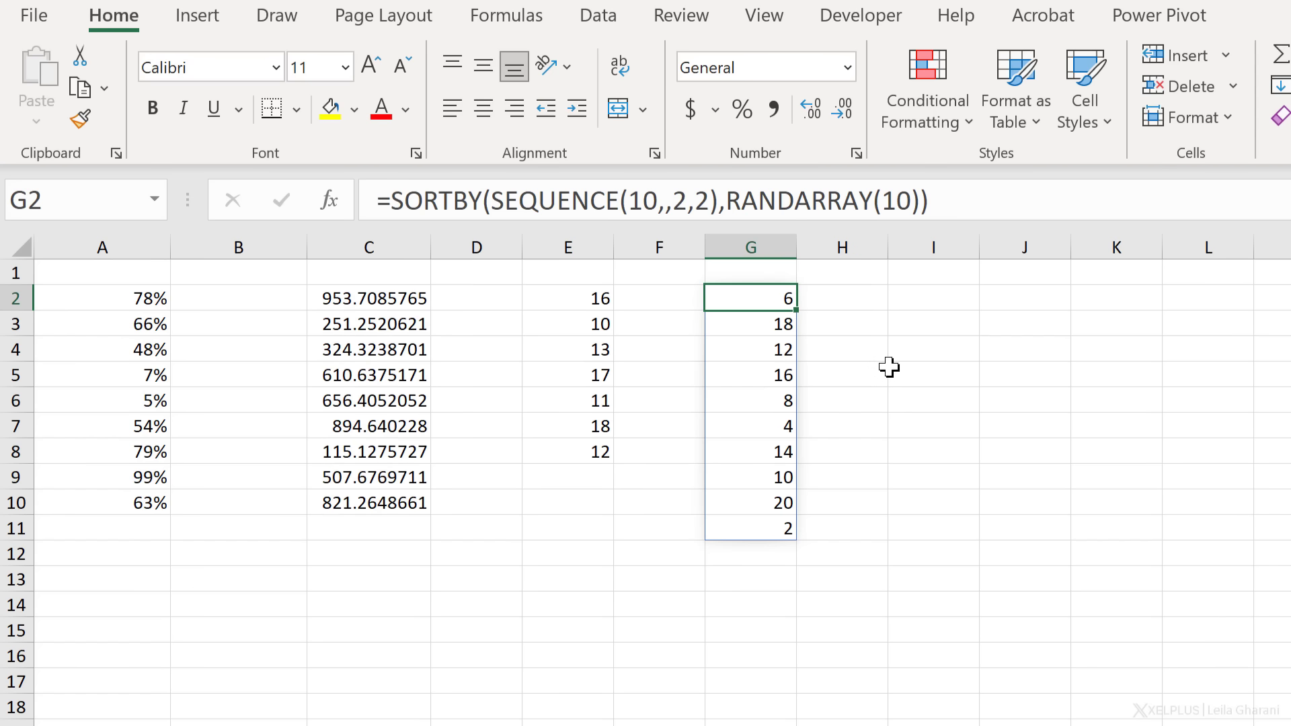
key(F9)
key(F9)
key(F9)
key(F9)
key(F9)
key(F9)
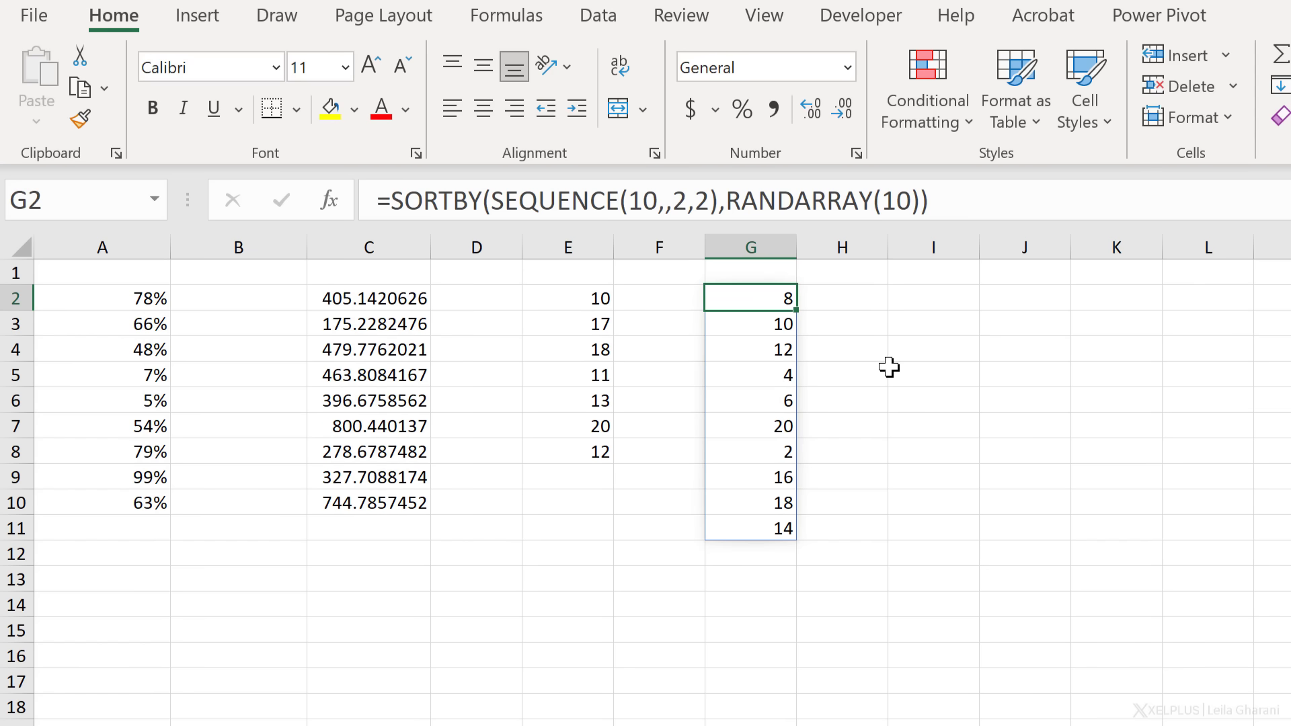
Enter 100 and 110 in I2:I3 and extend the series down to 190 in I11
click(917, 303)
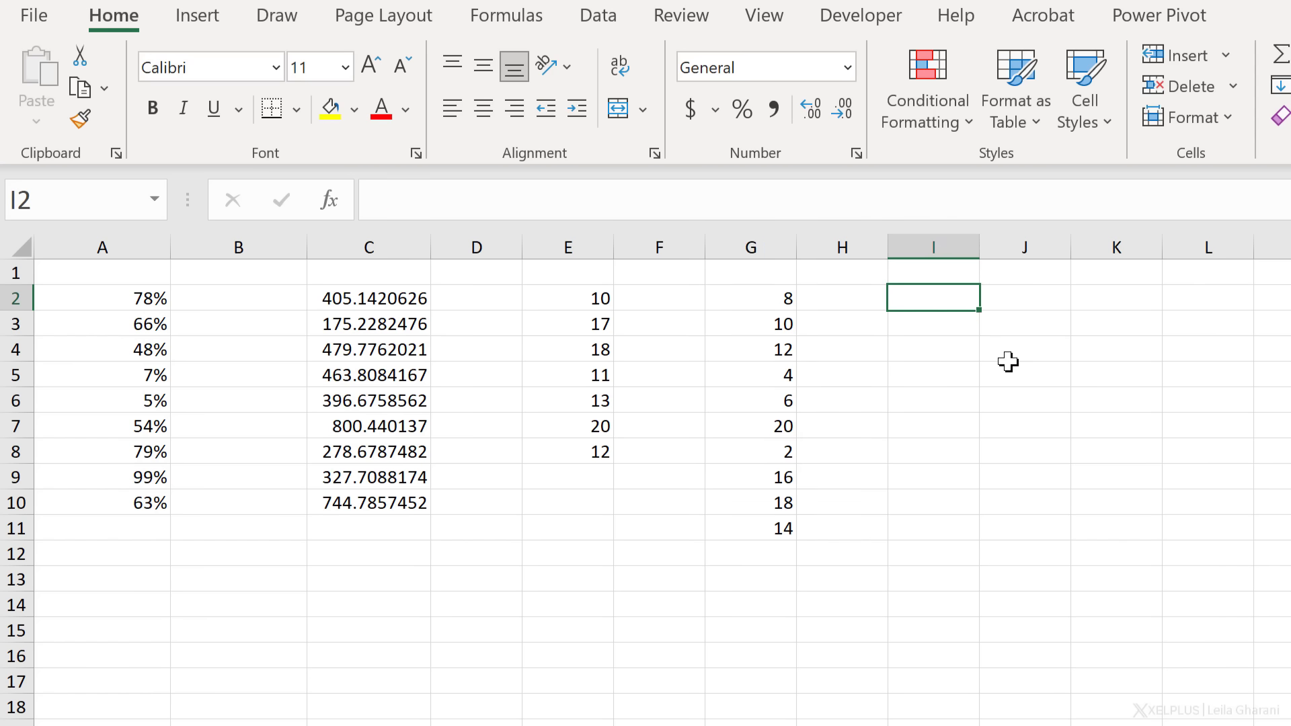
text(100)
key(Return)
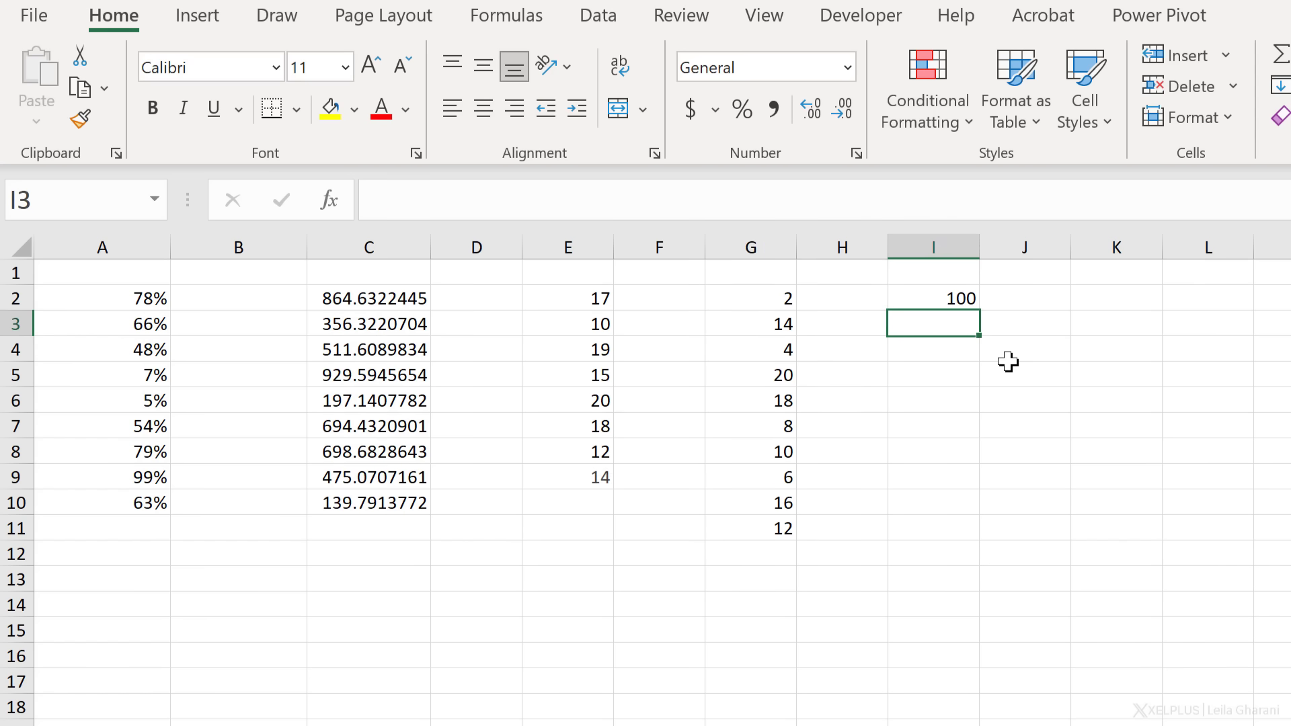
text(110)
key(Return)
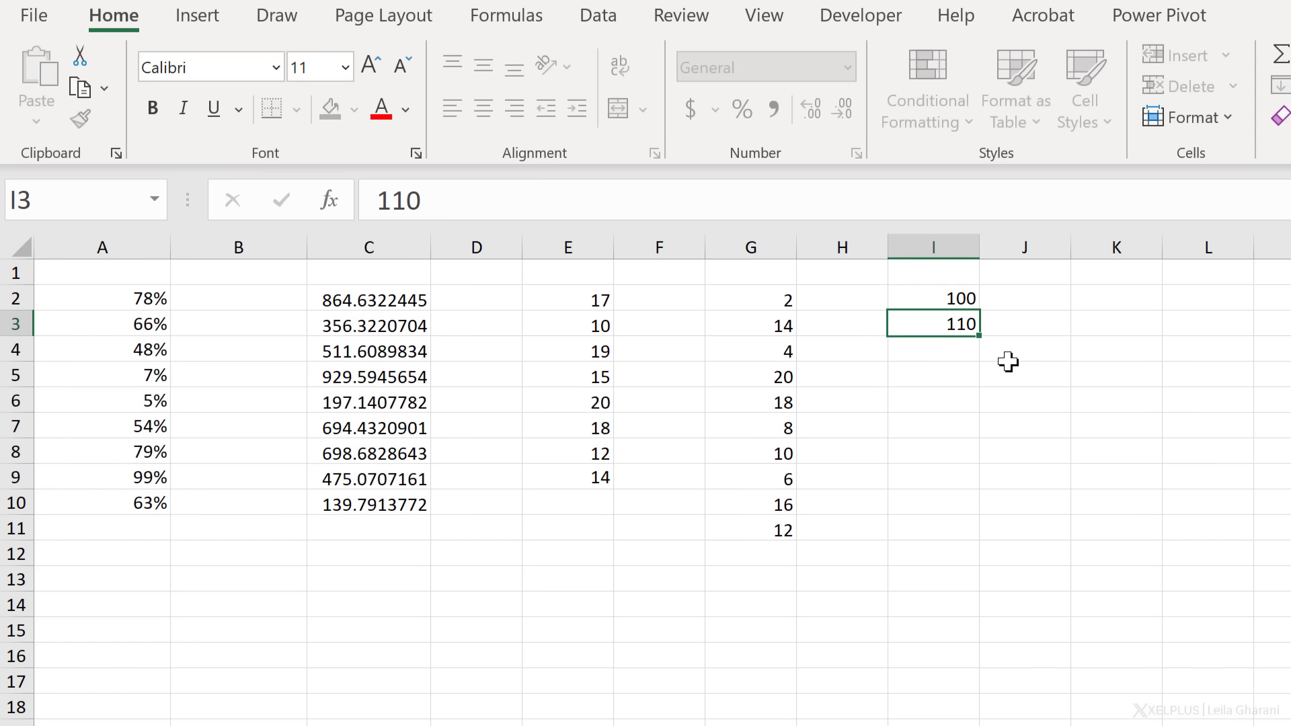
drag(969, 298, 973, 542)
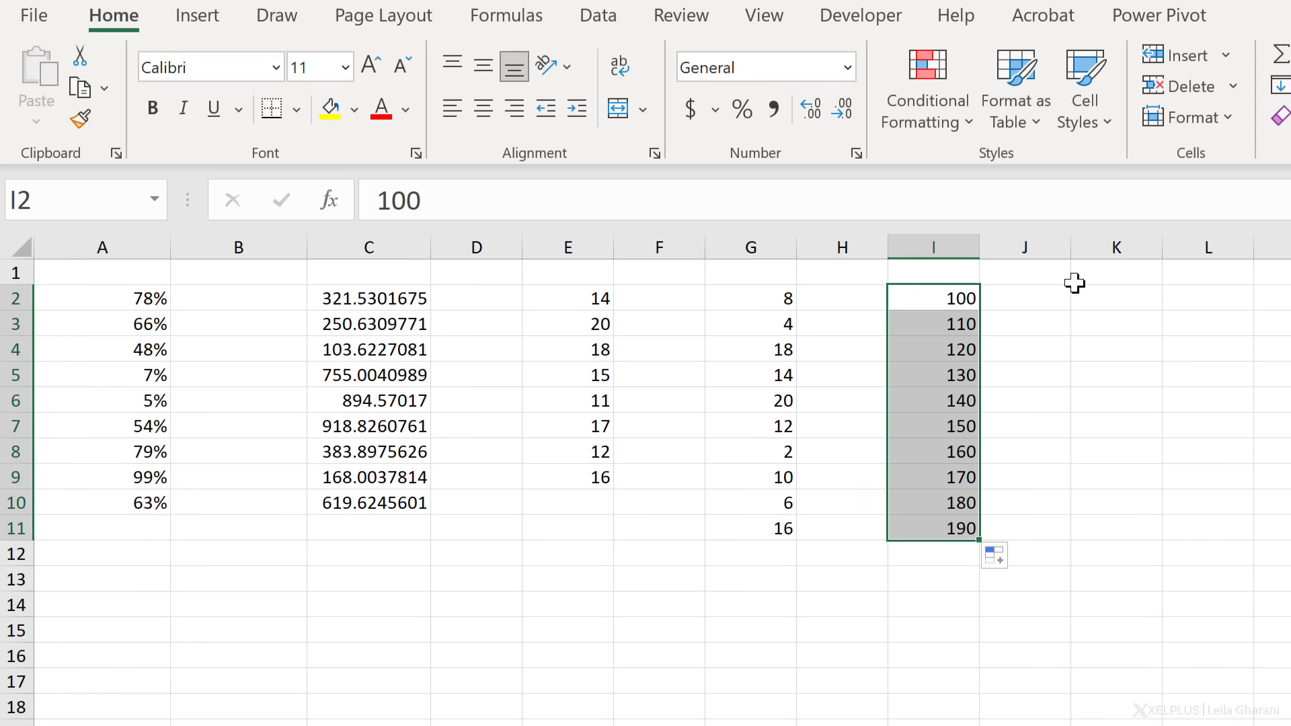
Put =RAND() in J2, fill it down to J11, and select I2:J11
click(1050, 296)
text(=)
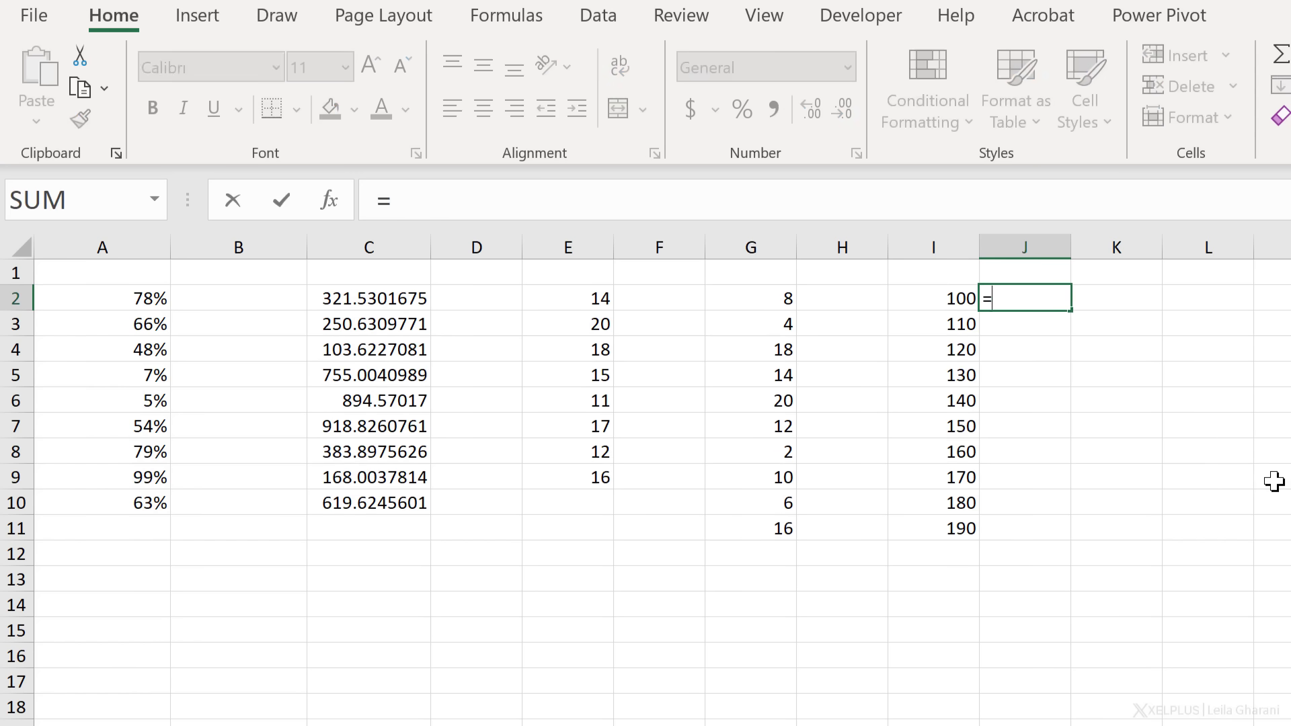
text(rand())
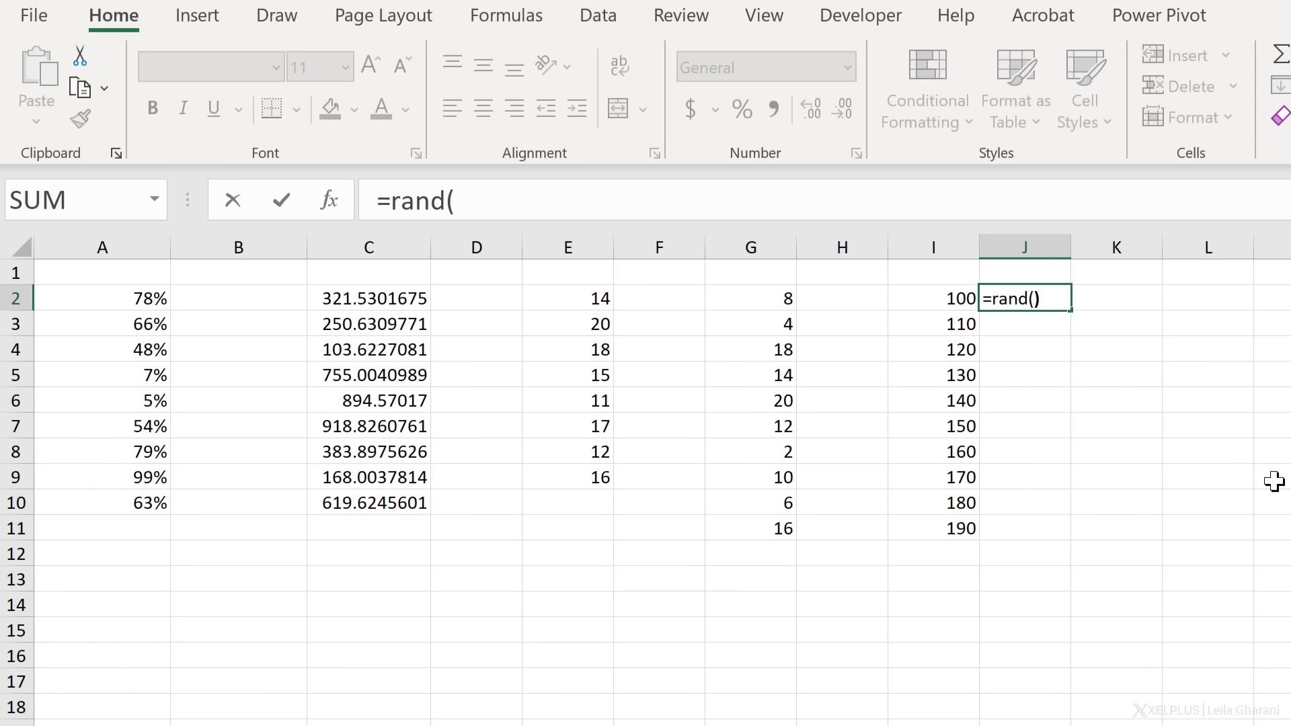
key(Return)
drag(1062, 299, 1056, 538)
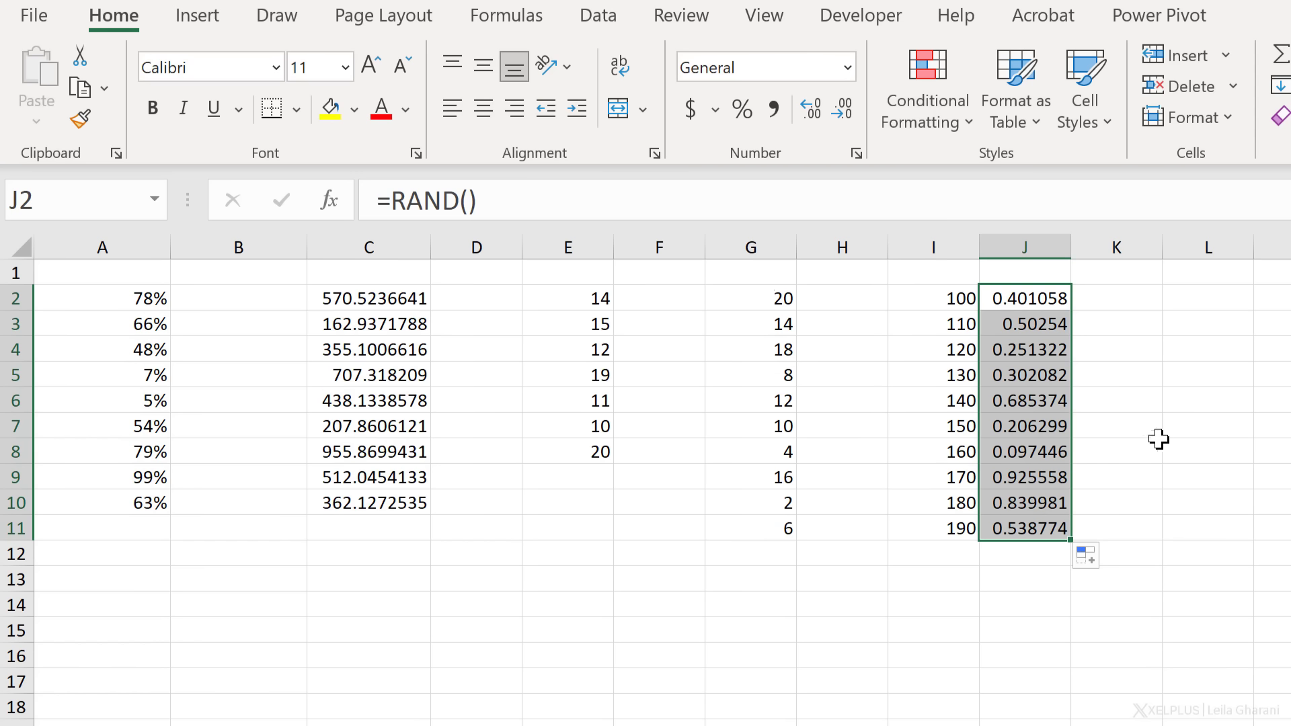
click(931, 299)
drag(1002, 375, 1015, 519)
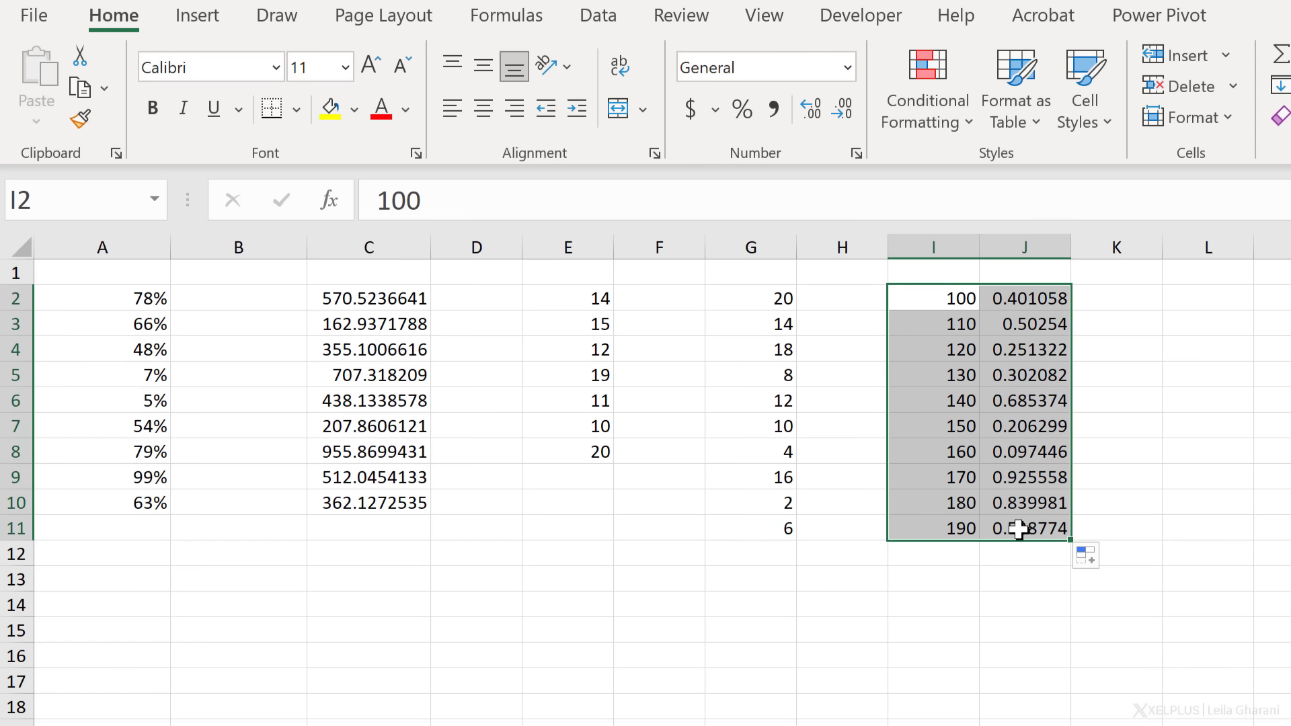
click(1017, 298)
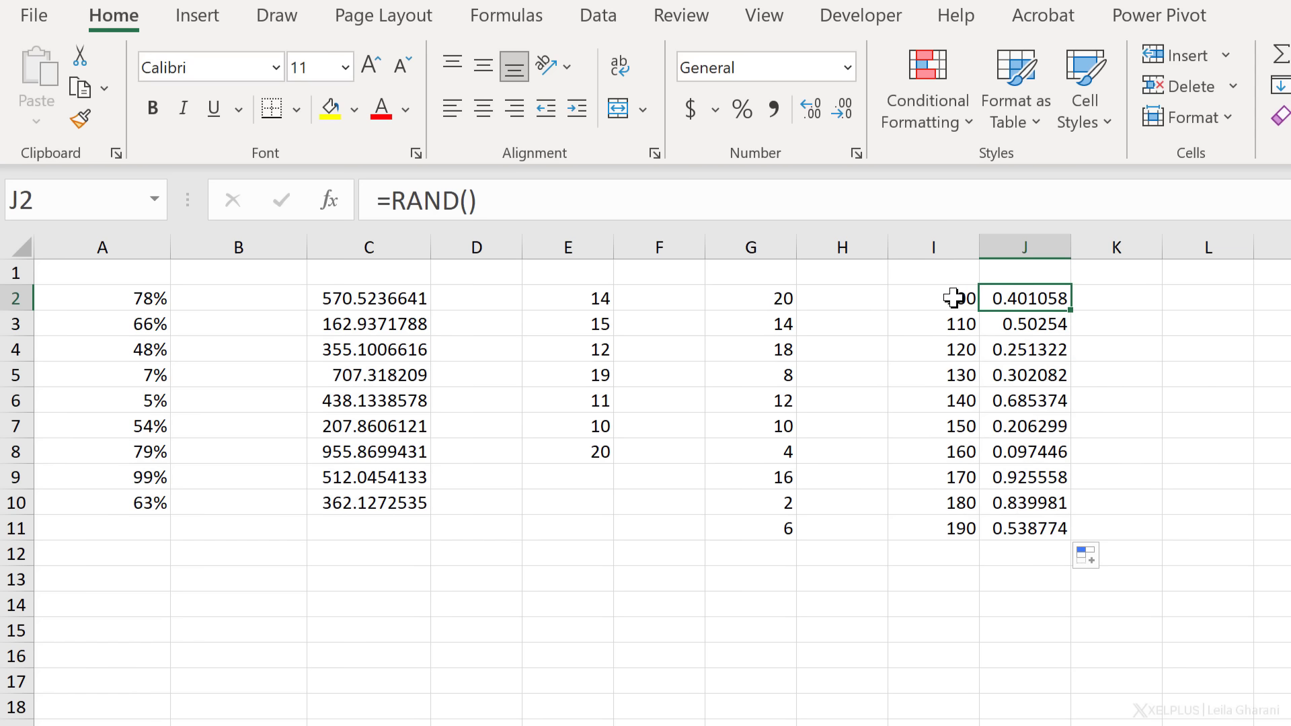
drag(954, 298, 938, 525)
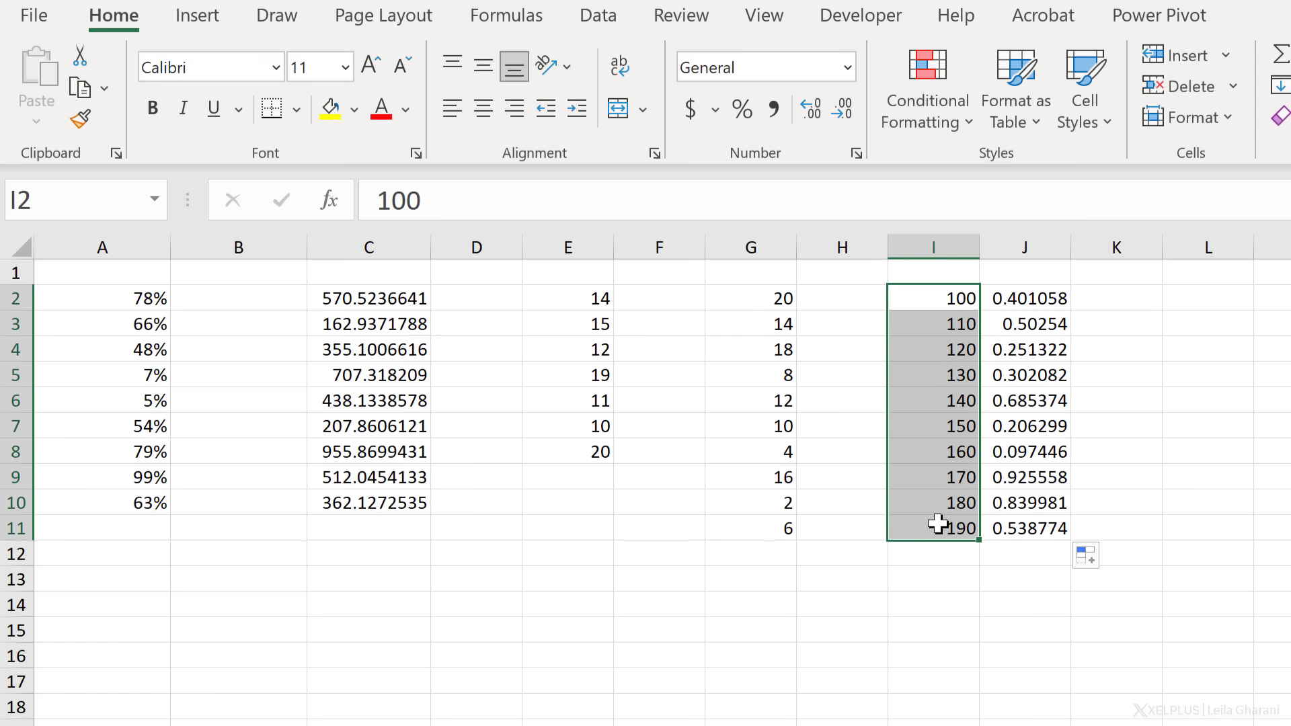
drag(949, 296, 1016, 528)
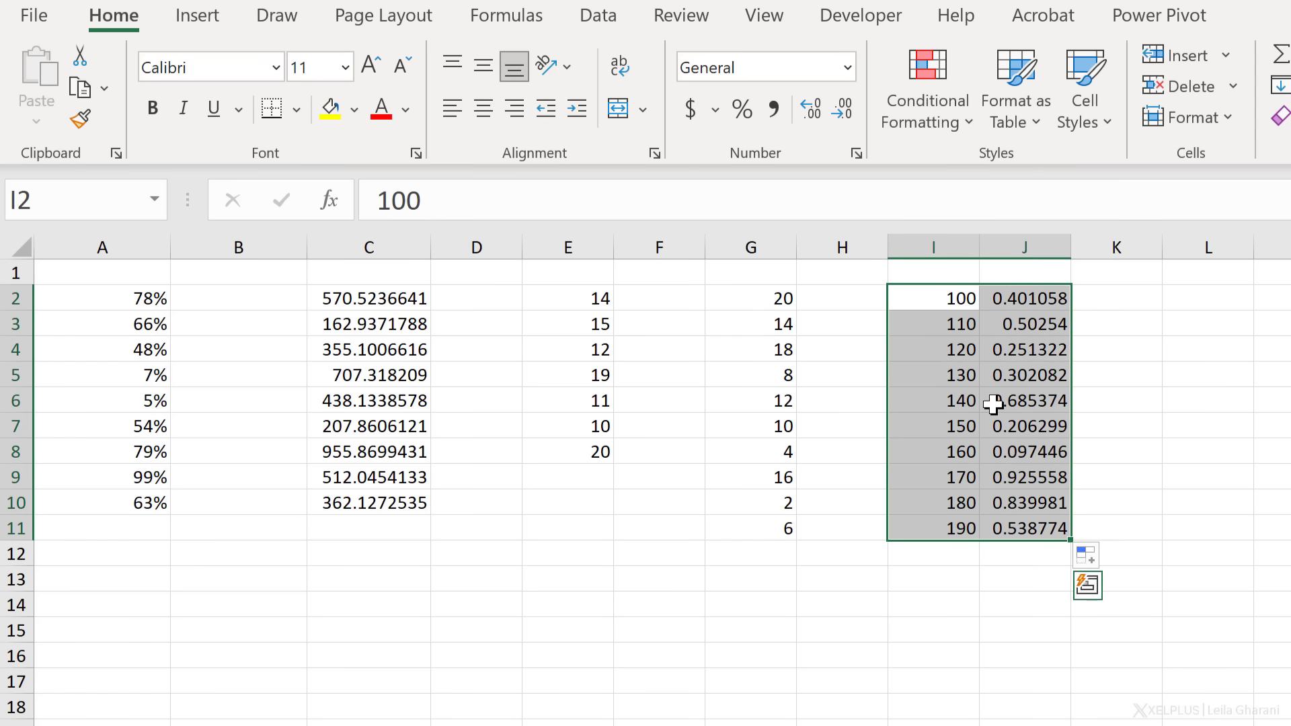
Custom-sort I2:J11 by column J smallest to largest, then delete J2:J11's helper values
right_click(1016, 314)
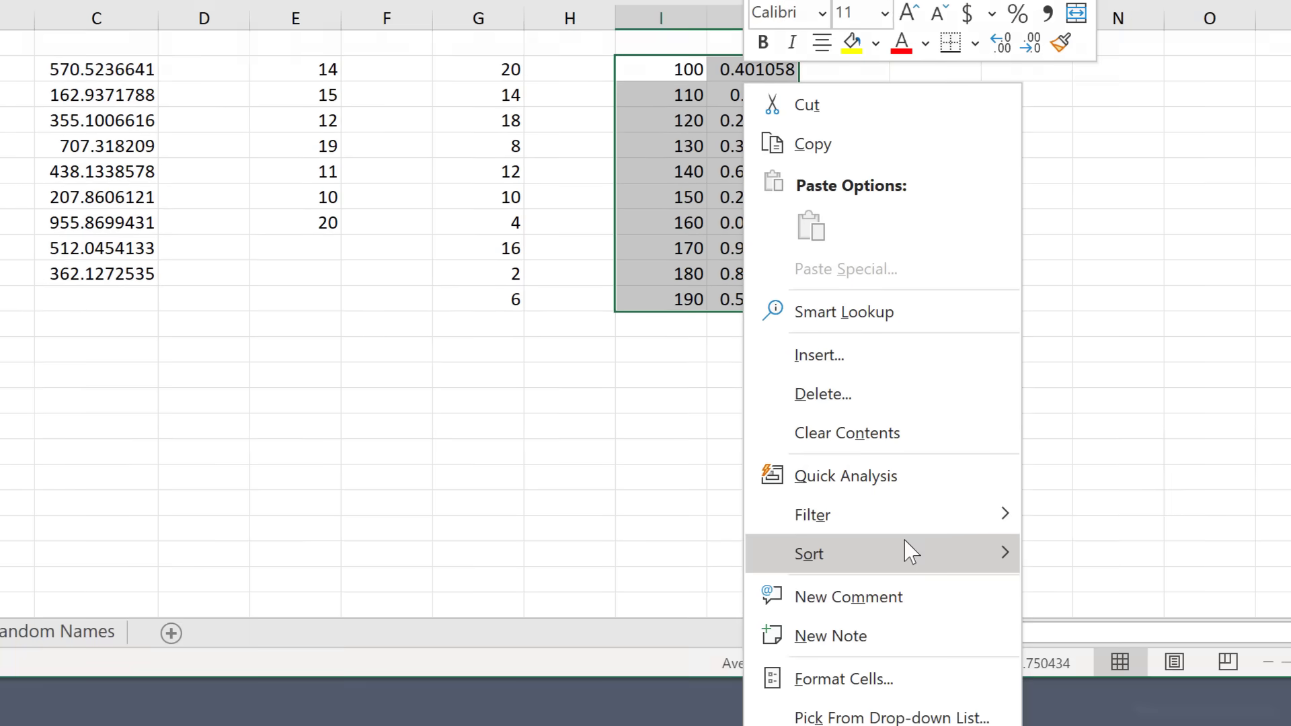
mouse_move(862, 487)
click(1049, 686)
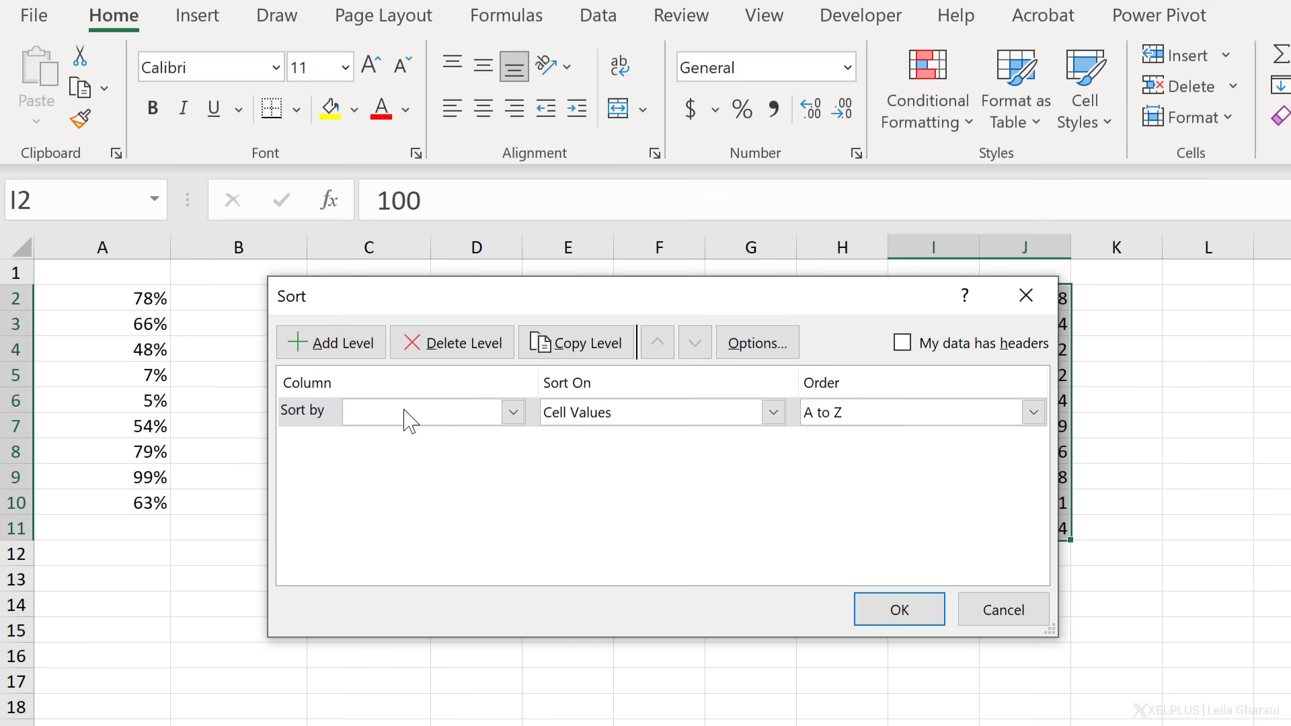
click(513, 413)
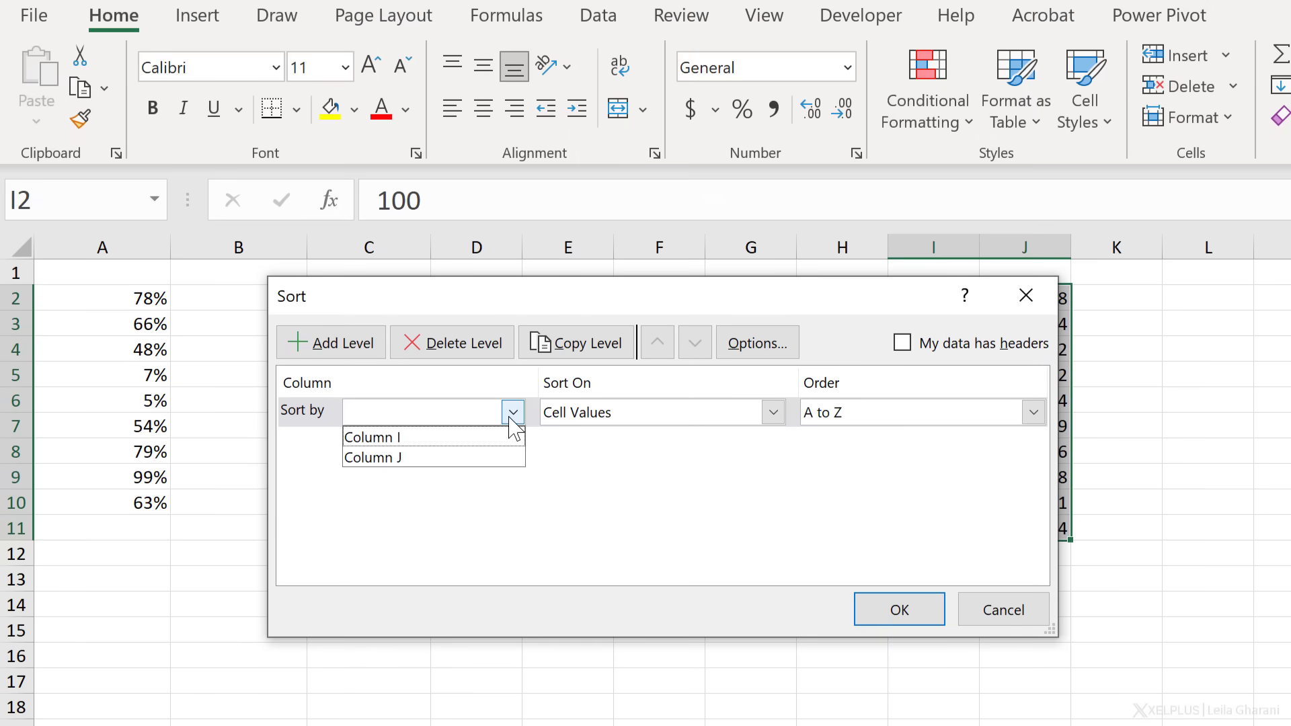
click(448, 457)
drag(629, 303, 673, 385)
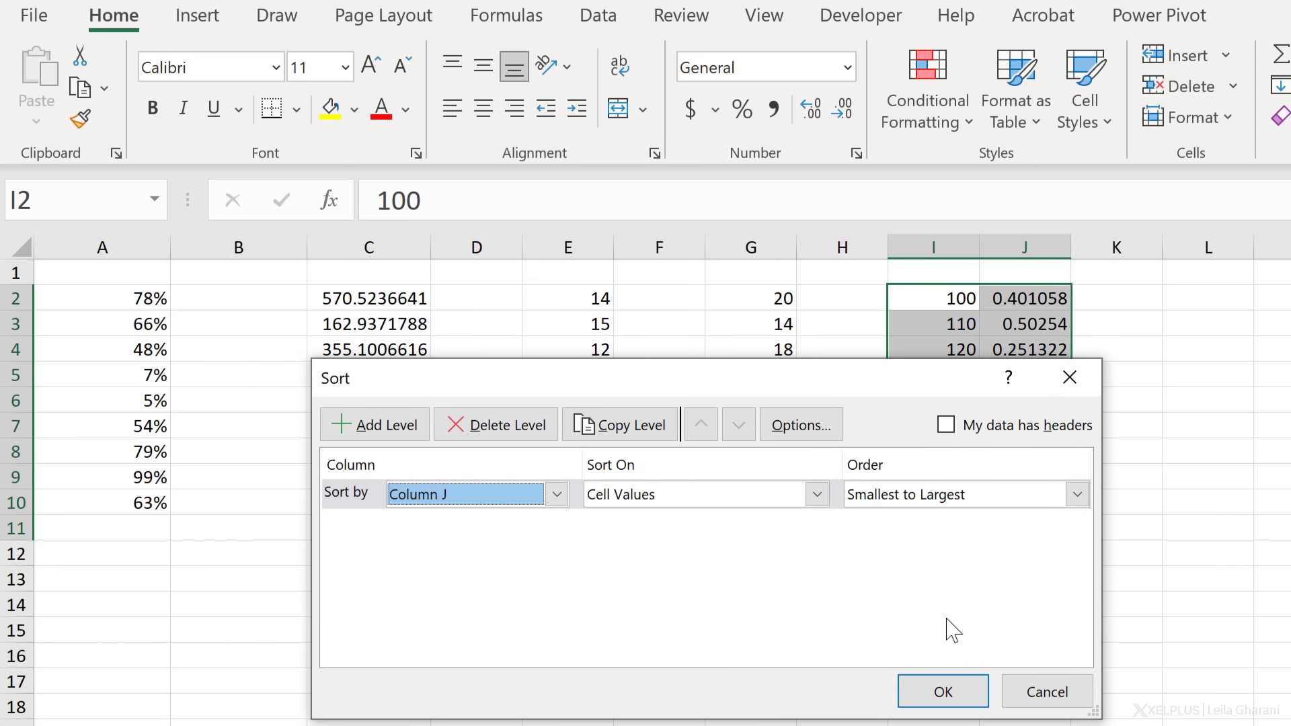
click(931, 697)
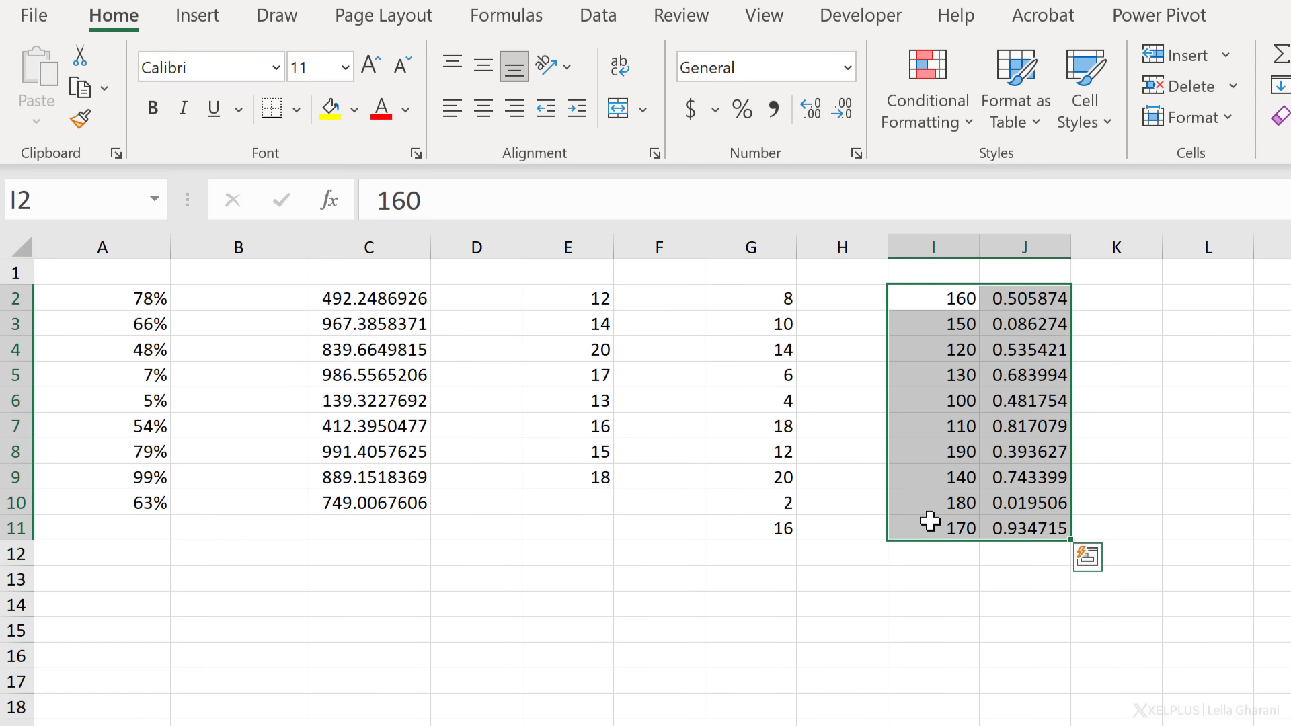
drag(1019, 298, 1012, 539)
key(Delete)
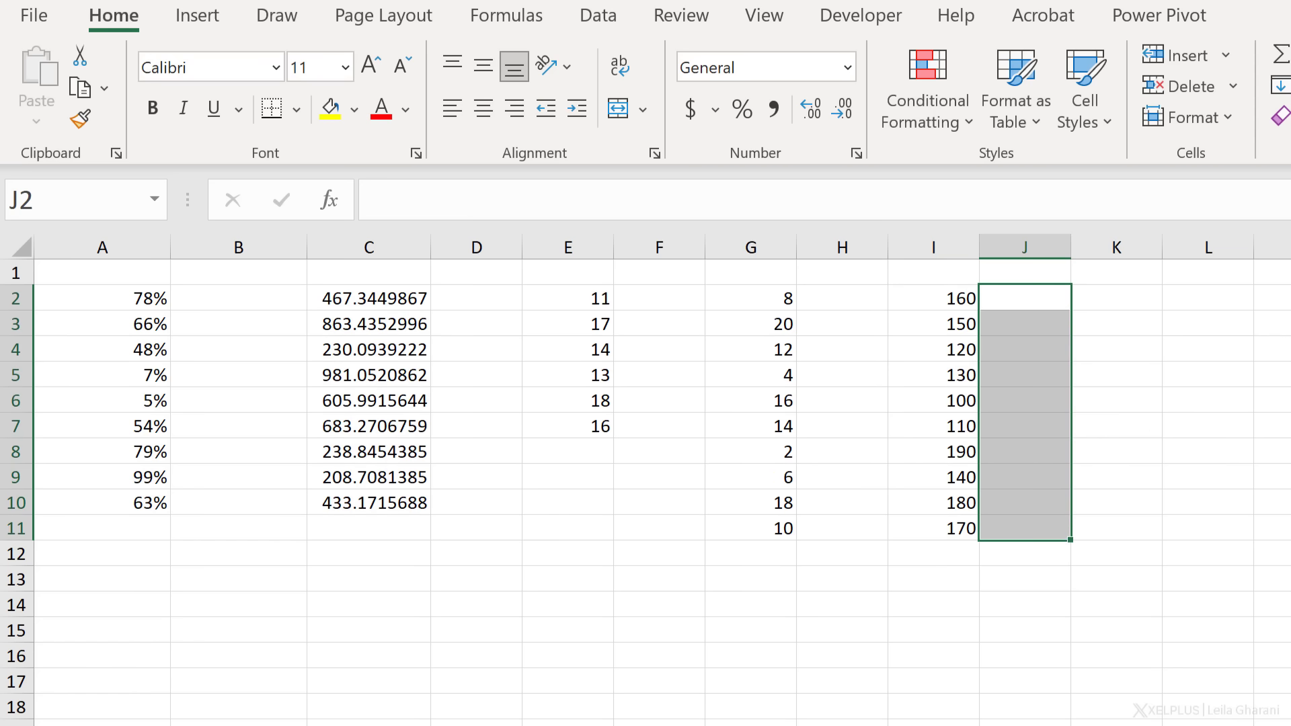